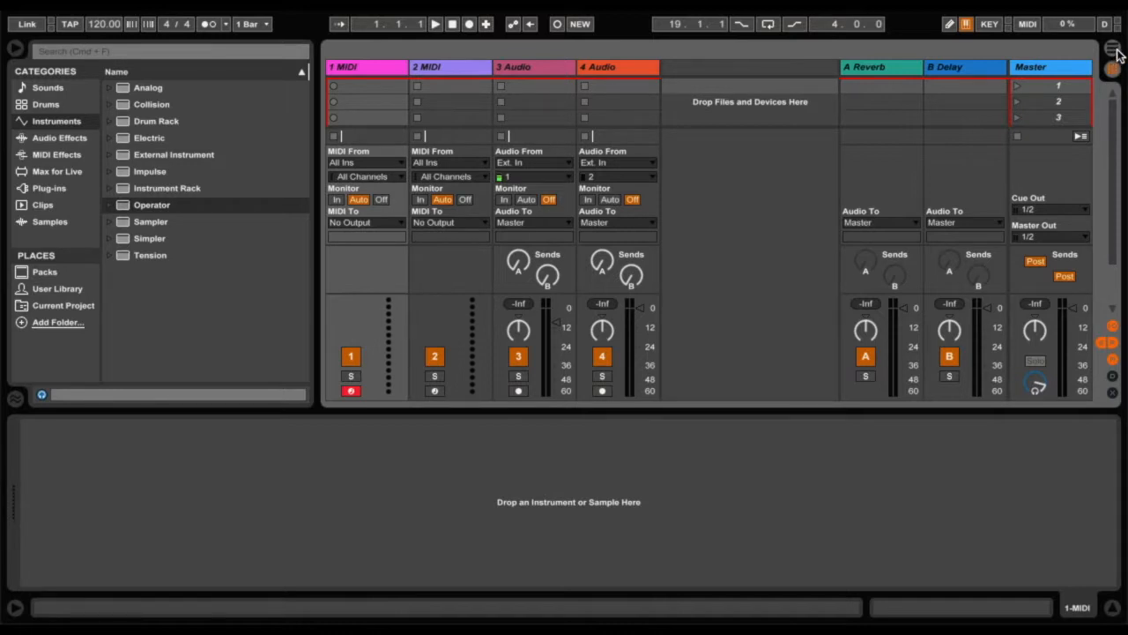
Switch from the Session View to the Arrangement View and look over its tracks.
click(1113, 50)
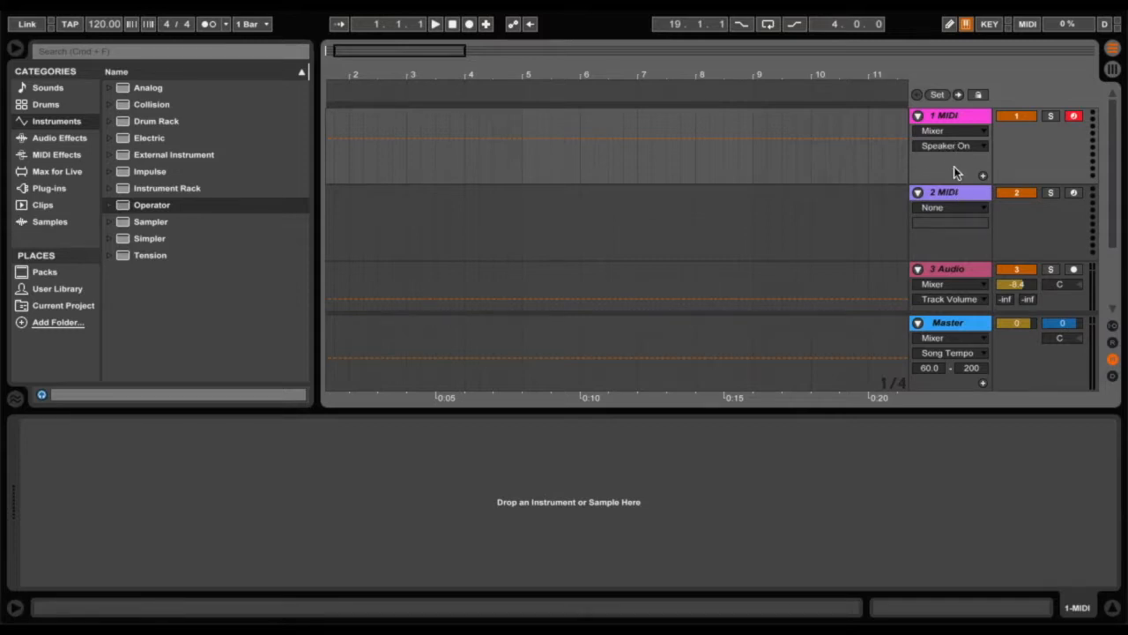
key(ctrl+t)
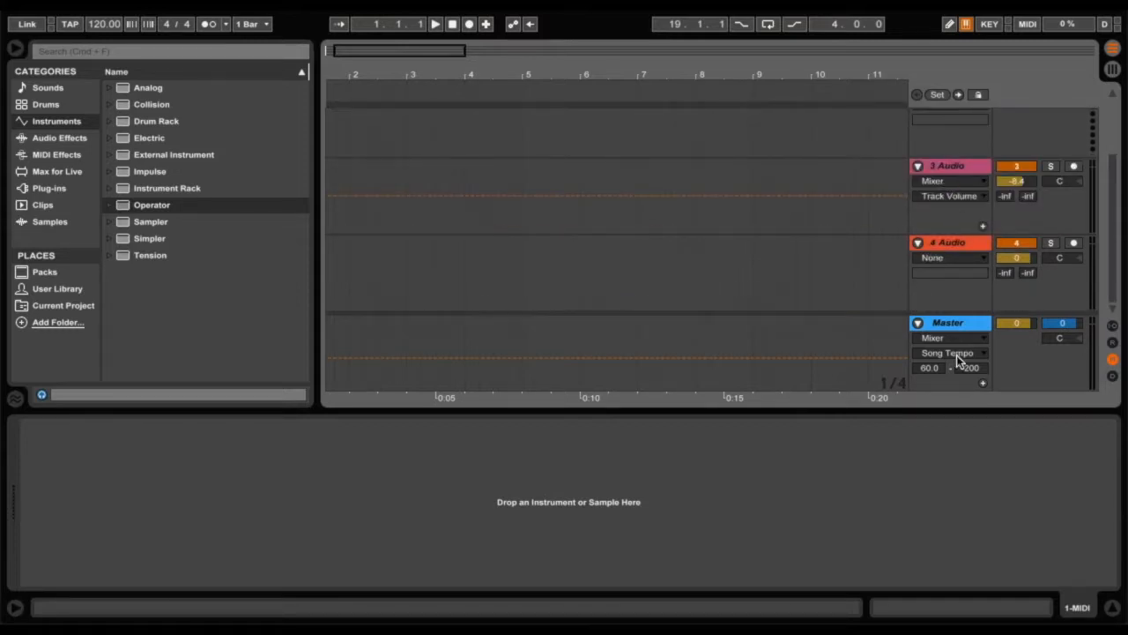
scroll(744, 251, up, 3)
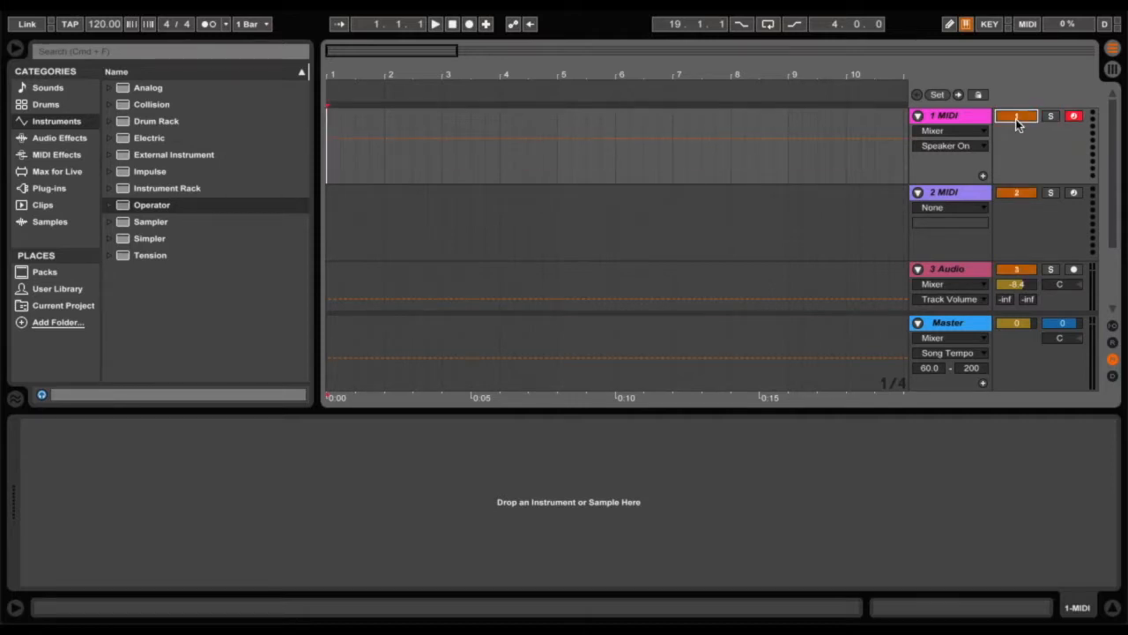
Record about two bars of MIDI on the 1 MIDI track and delete the recorded clip.
click(956, 116)
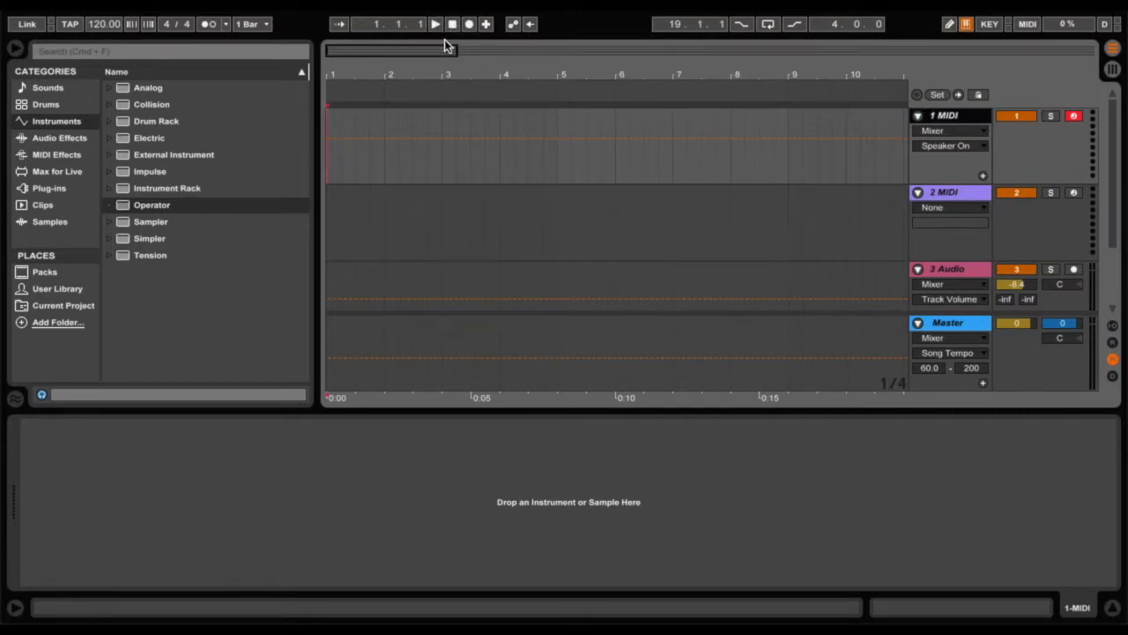
click(471, 30)
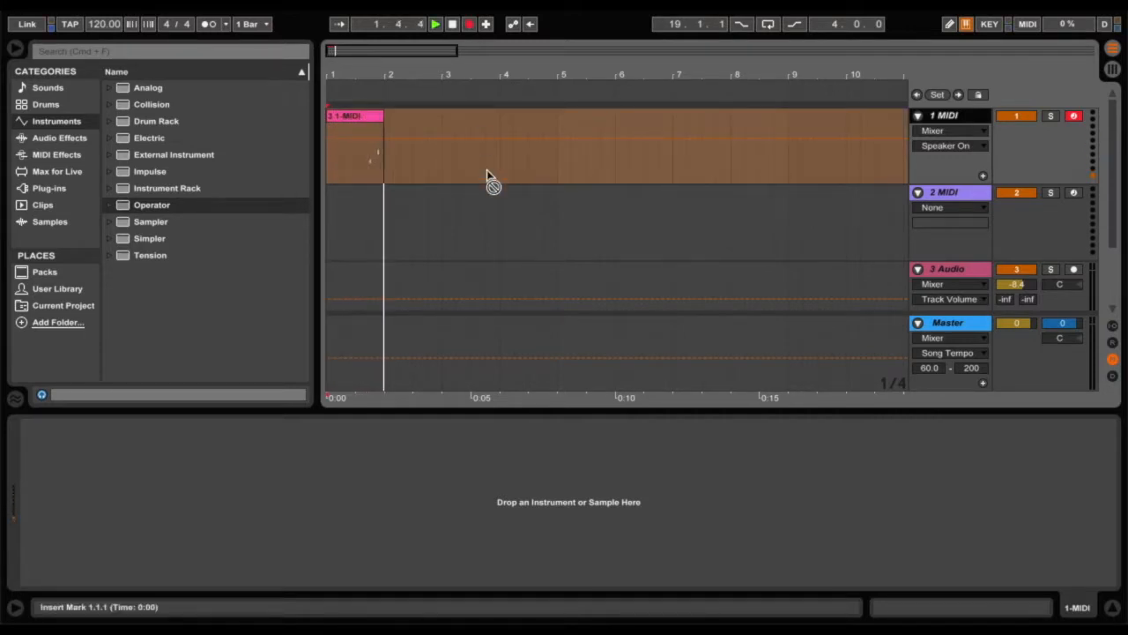
key(space)
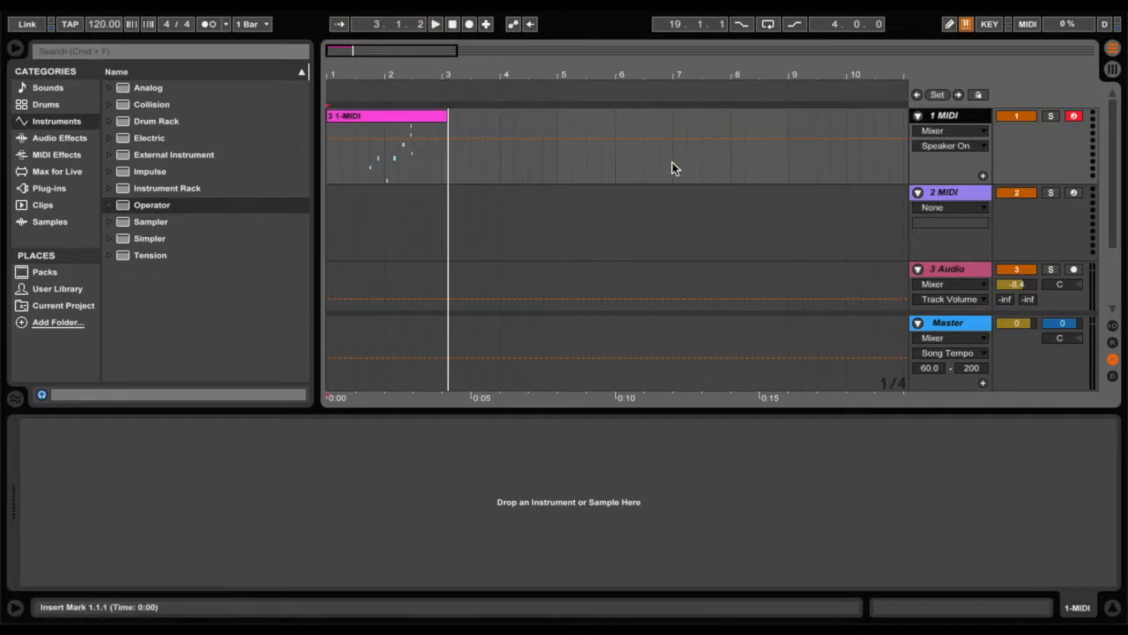
click(409, 129)
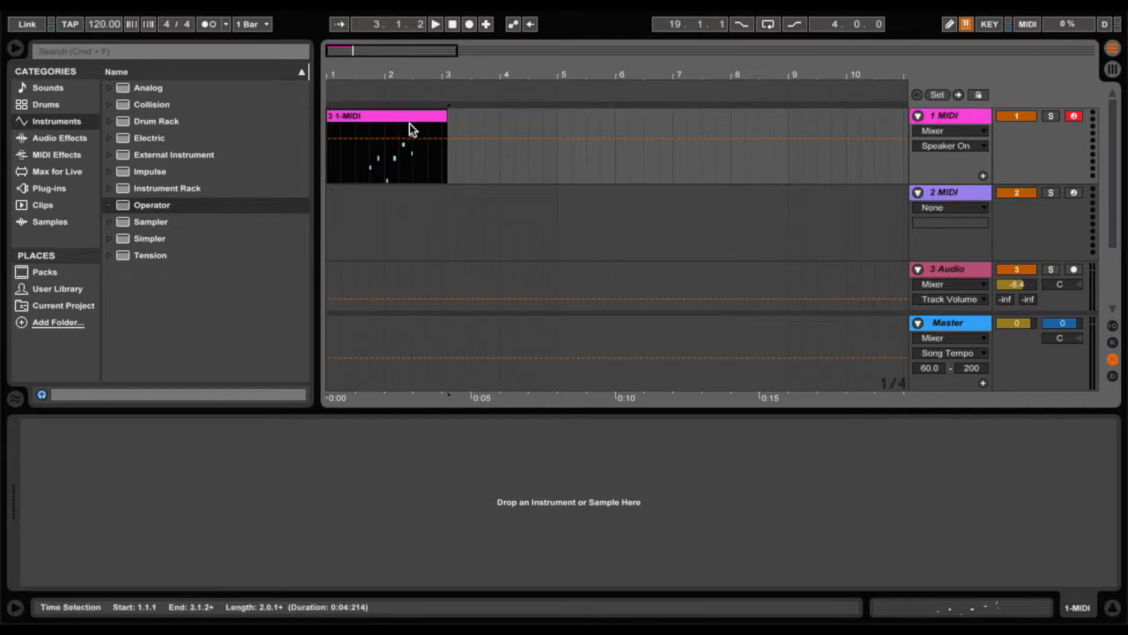
key(Delete)
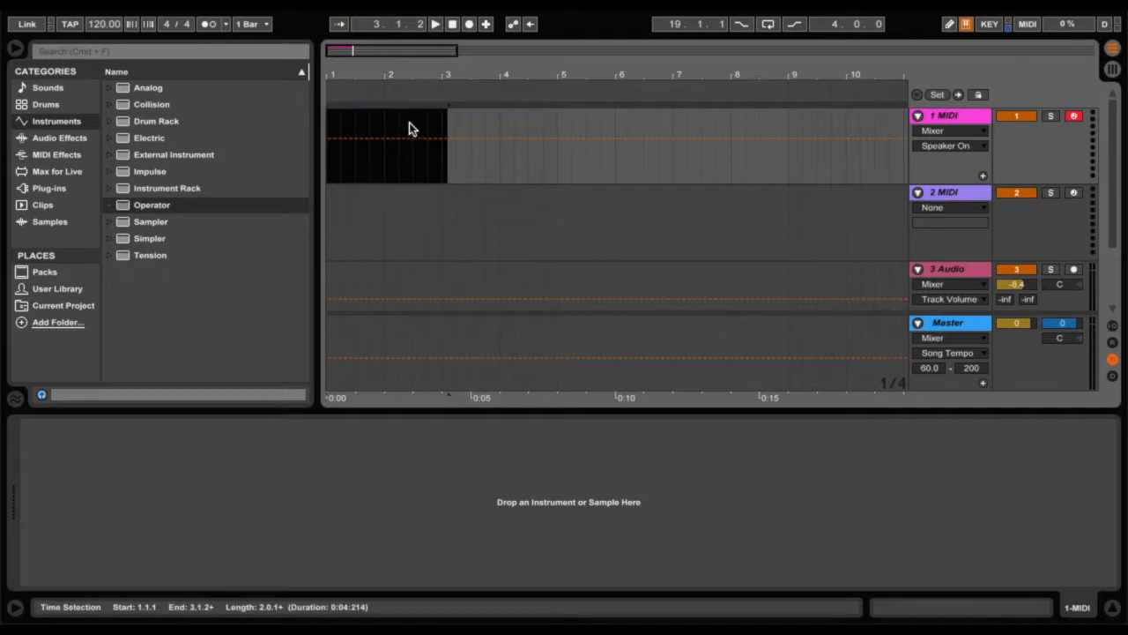
Select the 1 MIDI track and set the song tempo to 124.00 BPM.
click(949, 117)
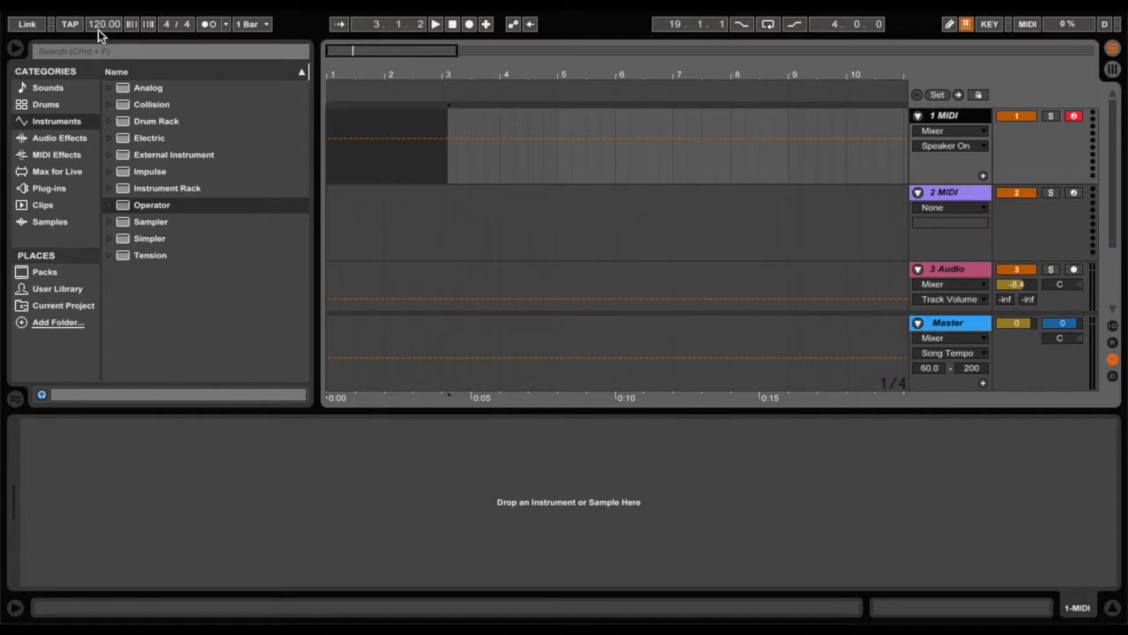
drag(98, 30, 104, 29)
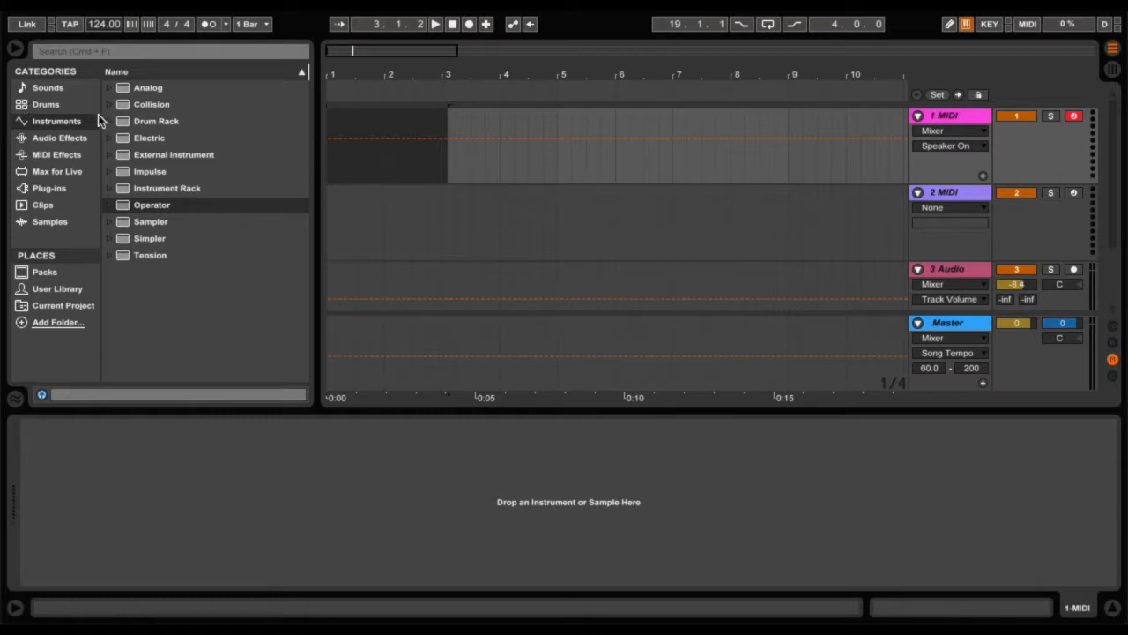
Find the Kit-808 Classic.adg preset among the drum kits and load it onto the first MIDI track.
click(52, 86)
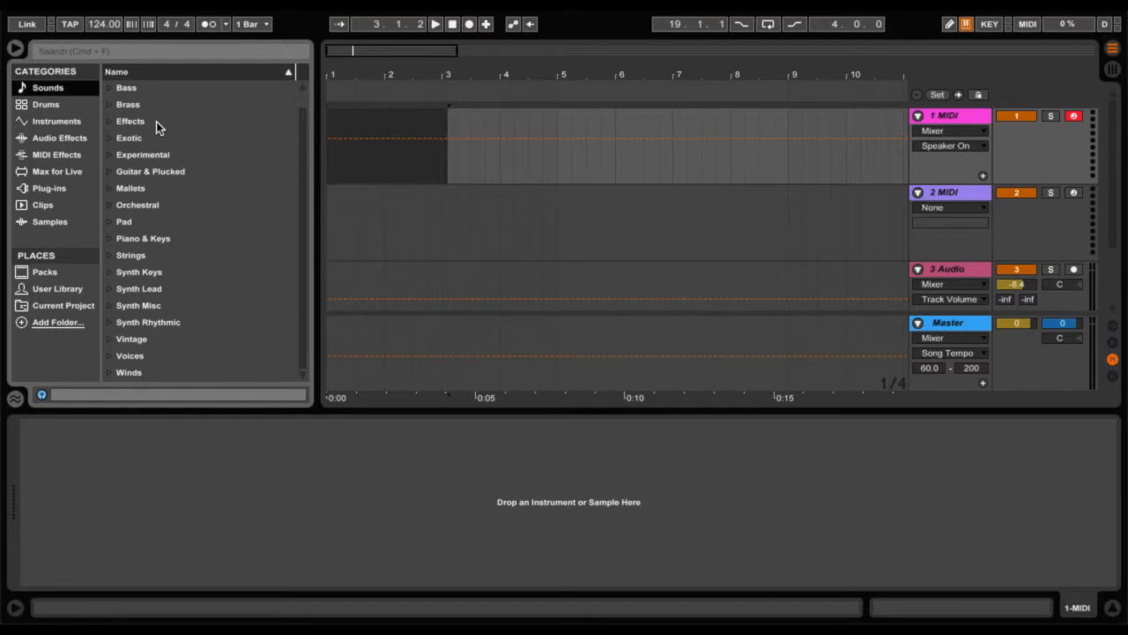
scroll(156, 122, up, 1)
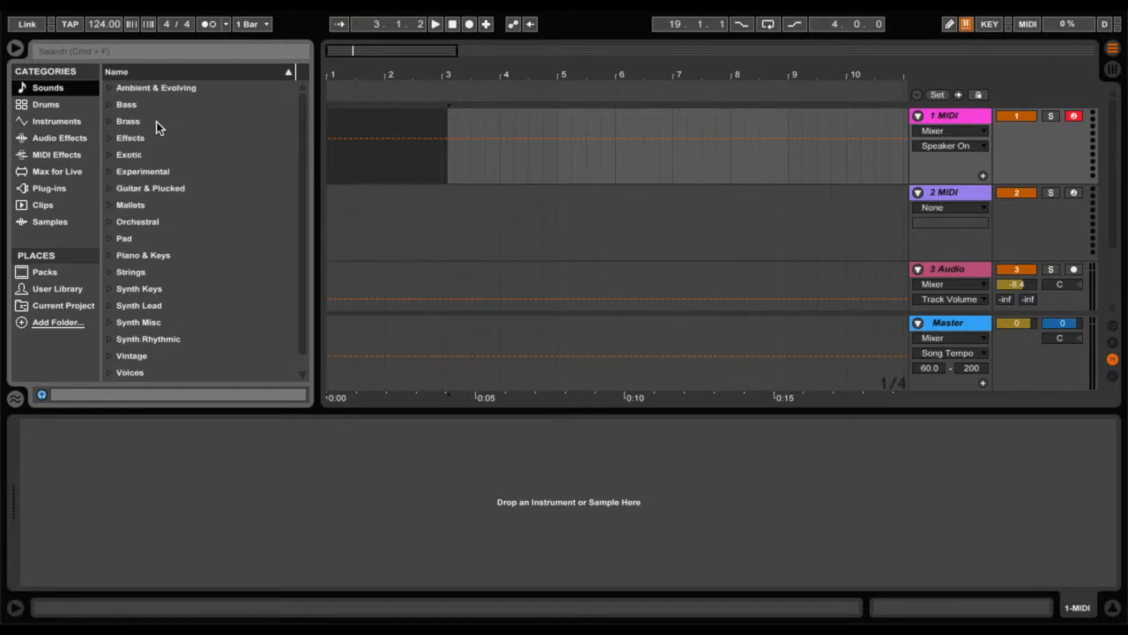
click(51, 105)
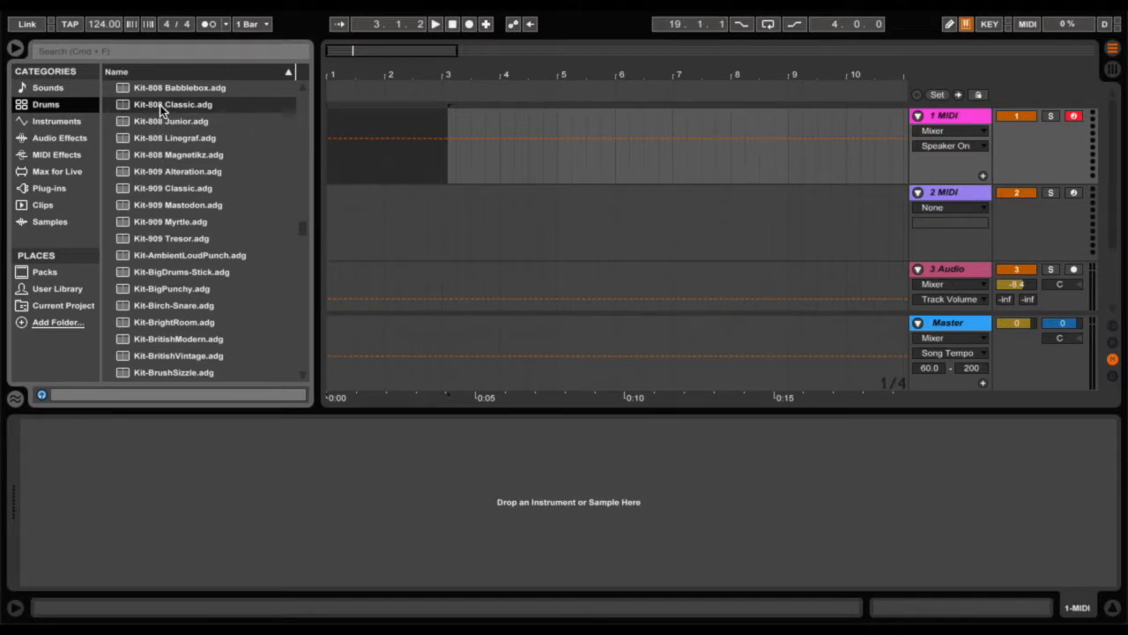
drag(155, 104, 572, 221)
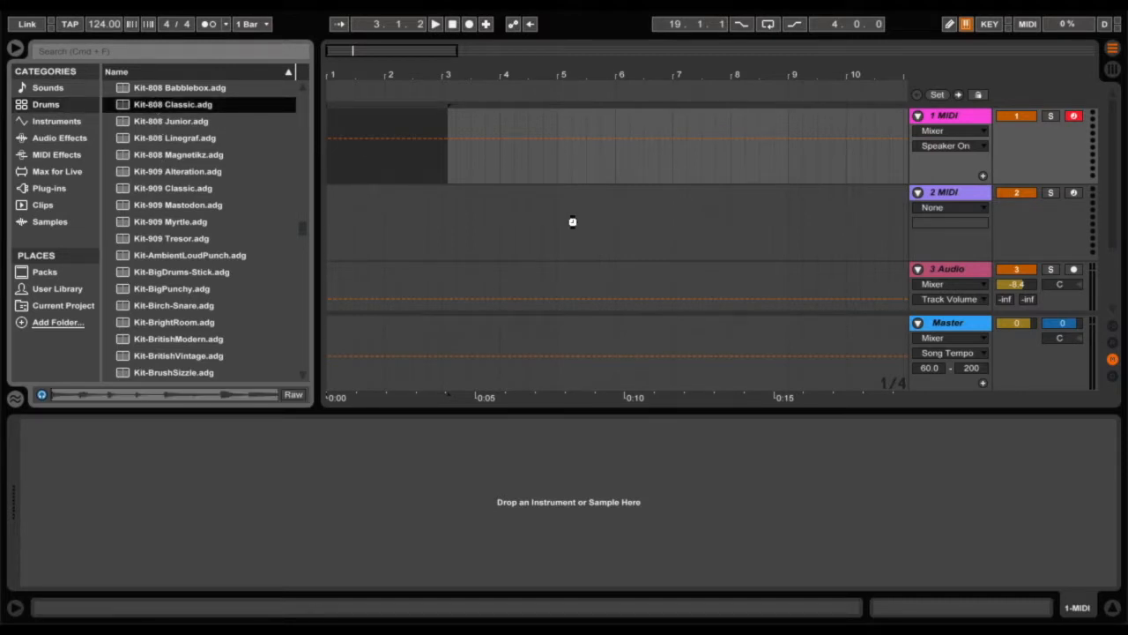
drag(572, 221, 571, 222)
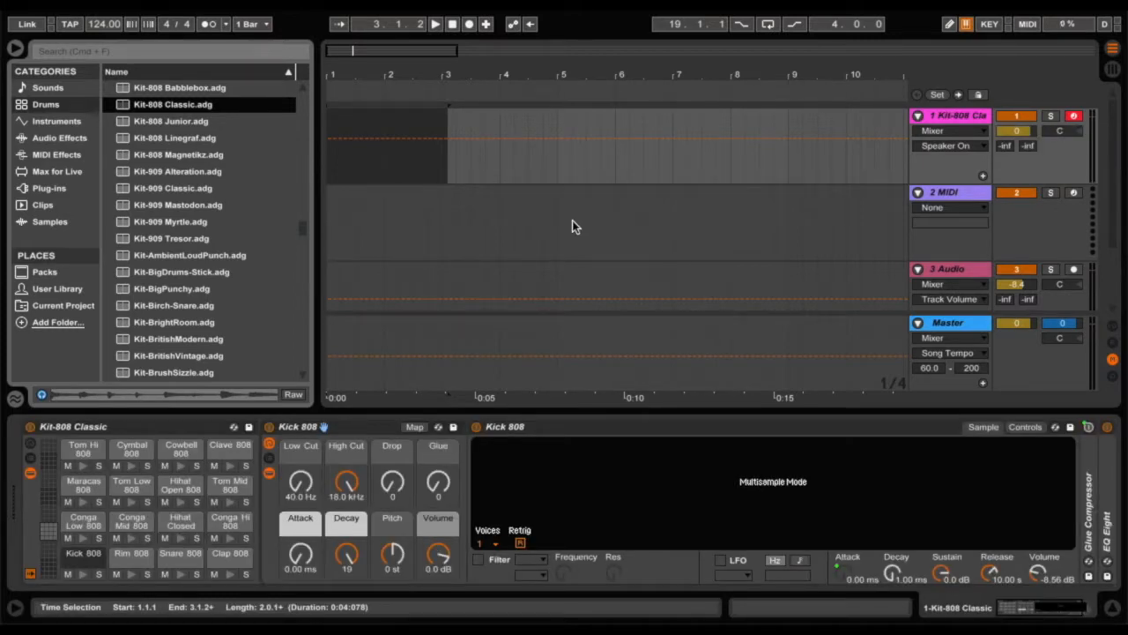
Play several notes from the computer keyboard to audition the 808 kit's drum pads.
key(a)
key(w)
key(w)
key(a)
key(w)
key(e)
key(w)
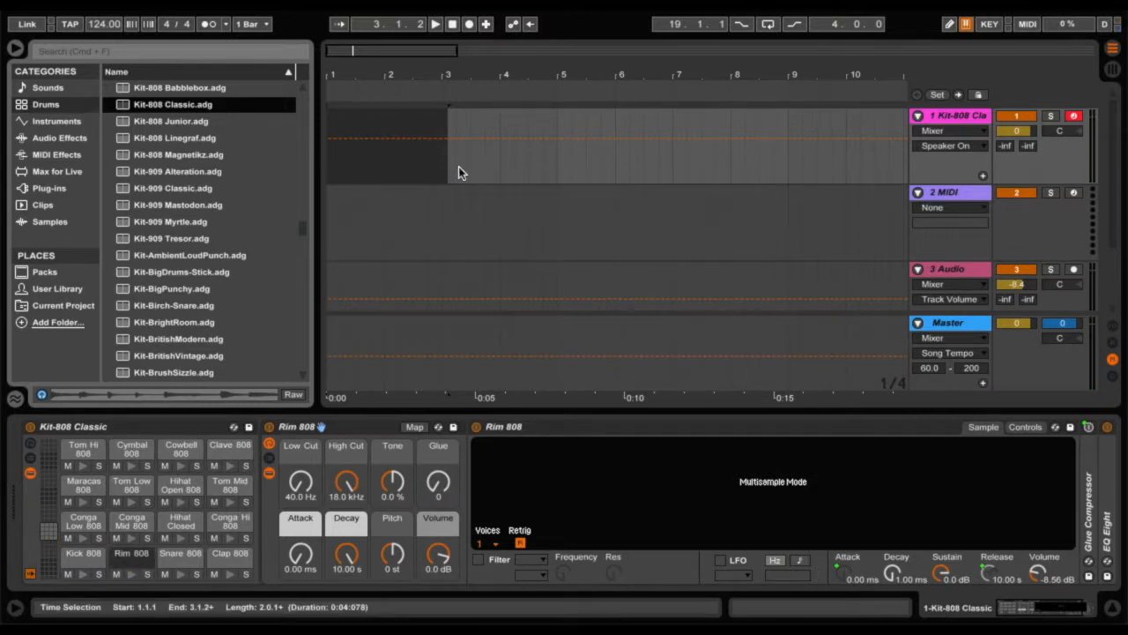
Replace the drum kit on the first track with the Collision instrument and play a test note.
click(59, 124)
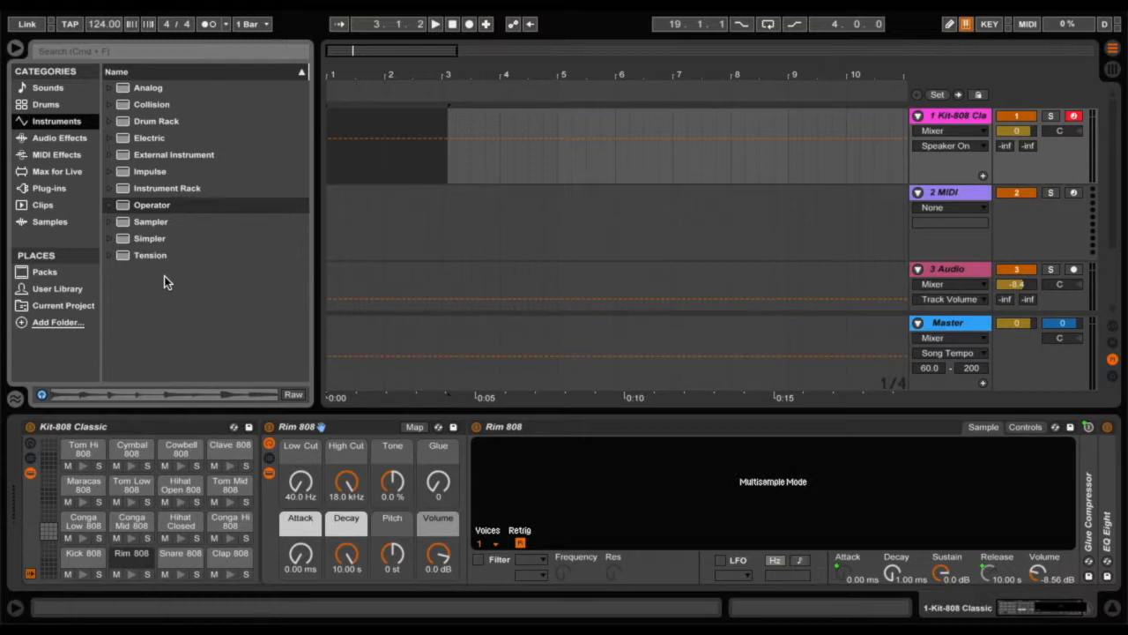
click(146, 87)
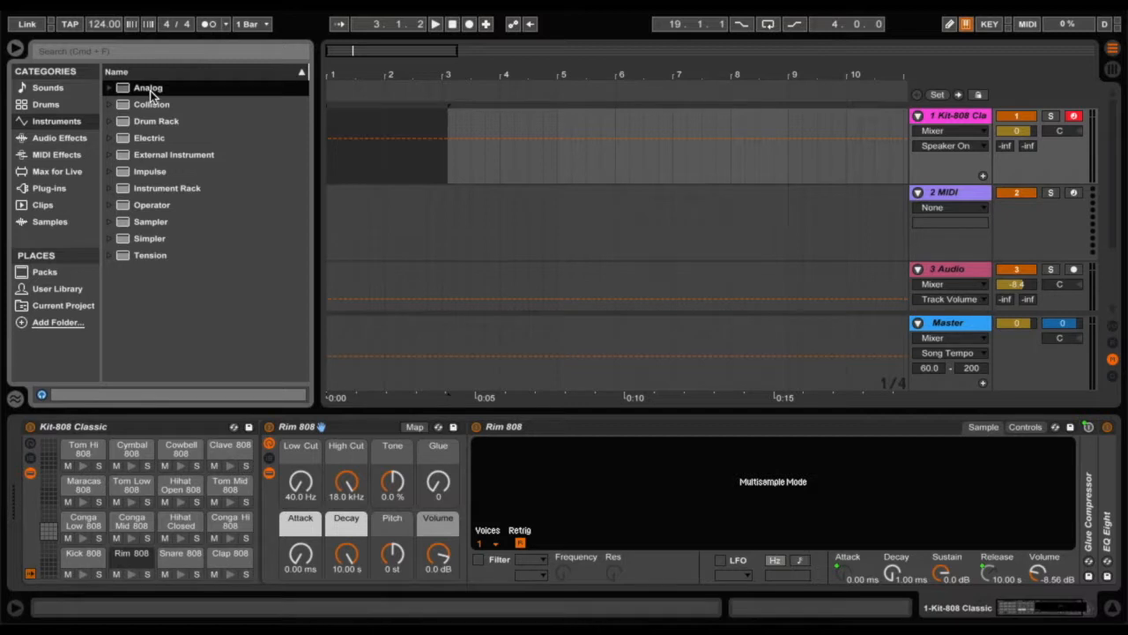
click(149, 104)
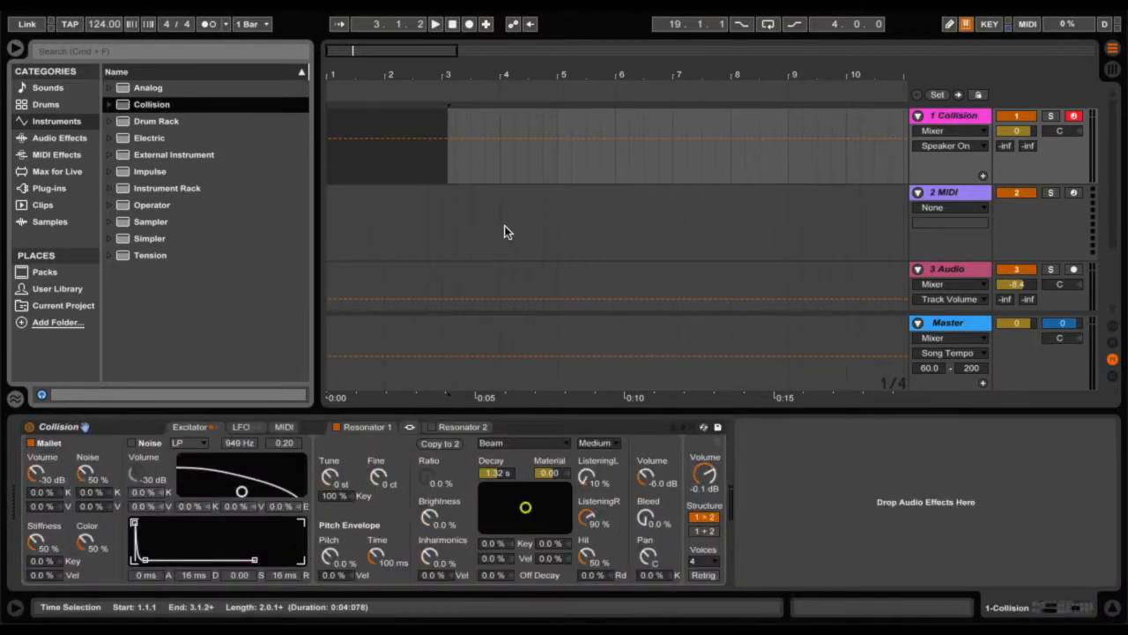
key(a)
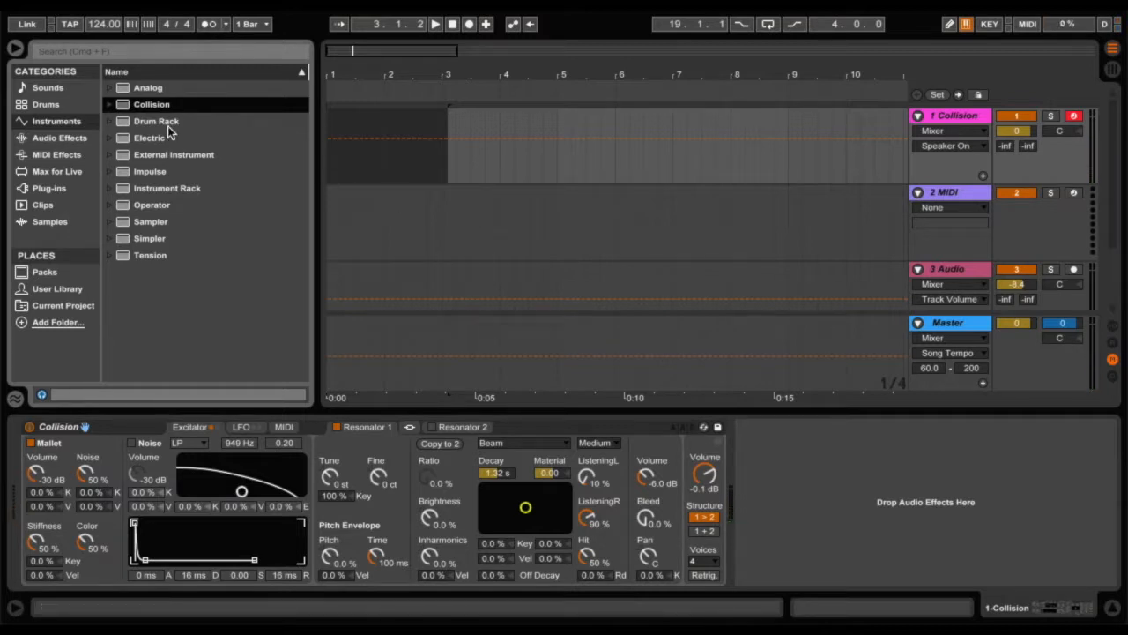
Load an empty Drum Rack onto the first track and replace it with the Electric instrument.
double_click(152, 123)
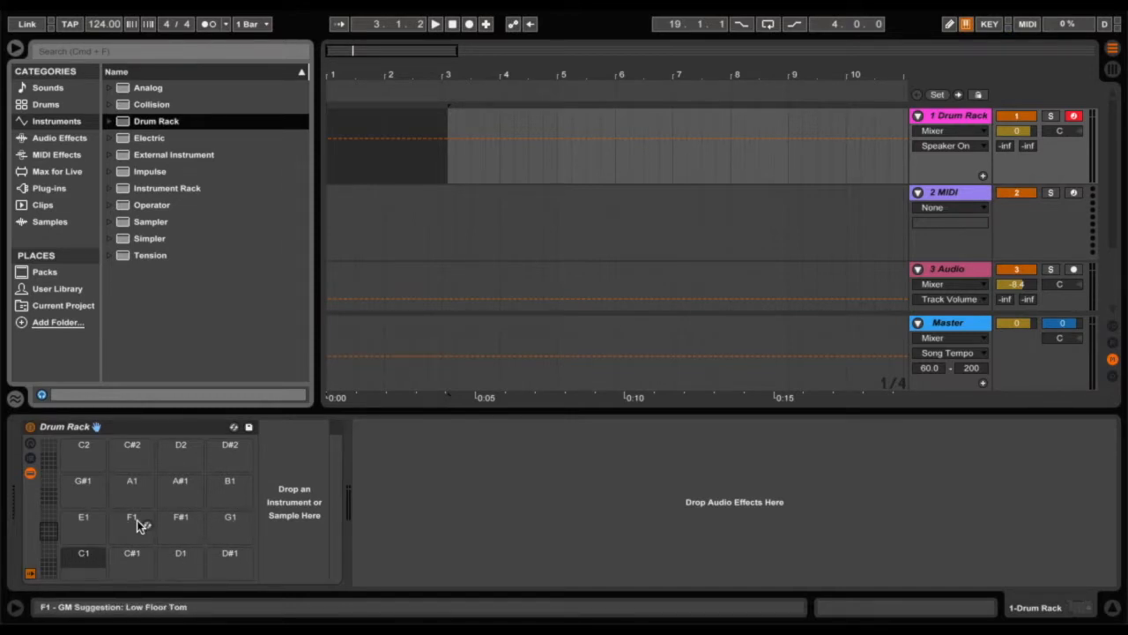
click(155, 139)
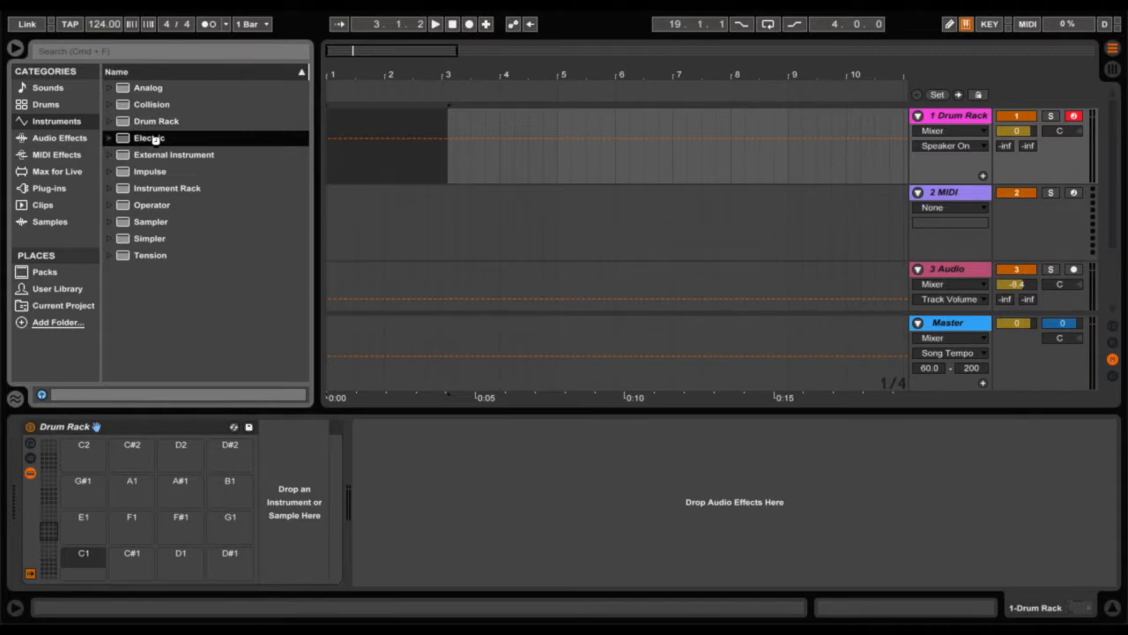
double_click(155, 138)
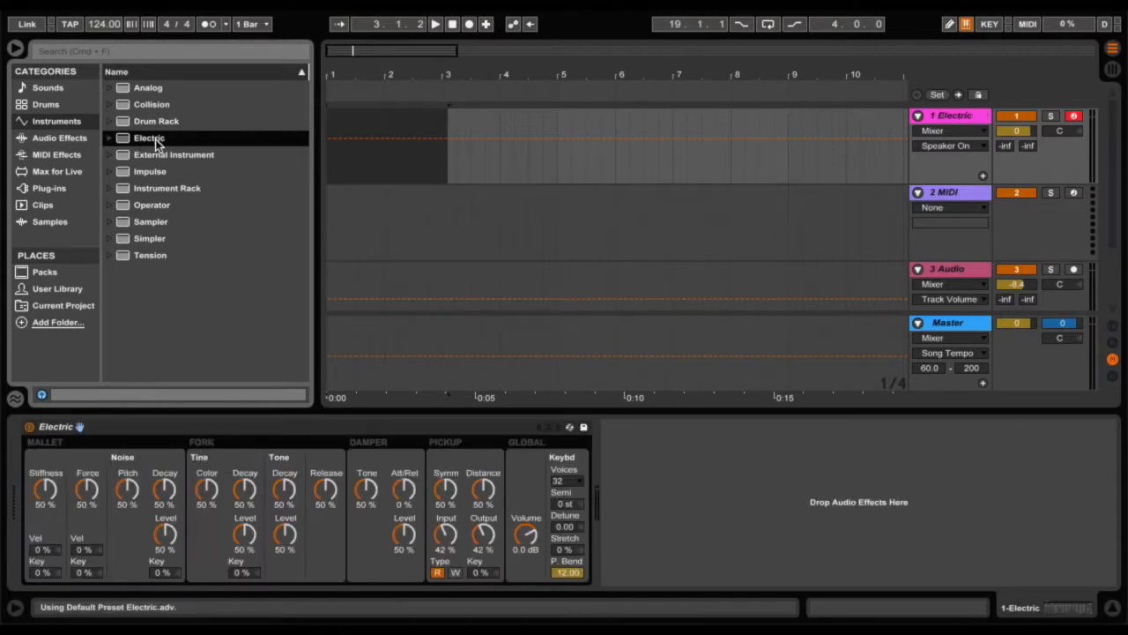
Try External Instrument, Impulse and Instrument Rack one after another as the first track's instrument.
click(175, 155)
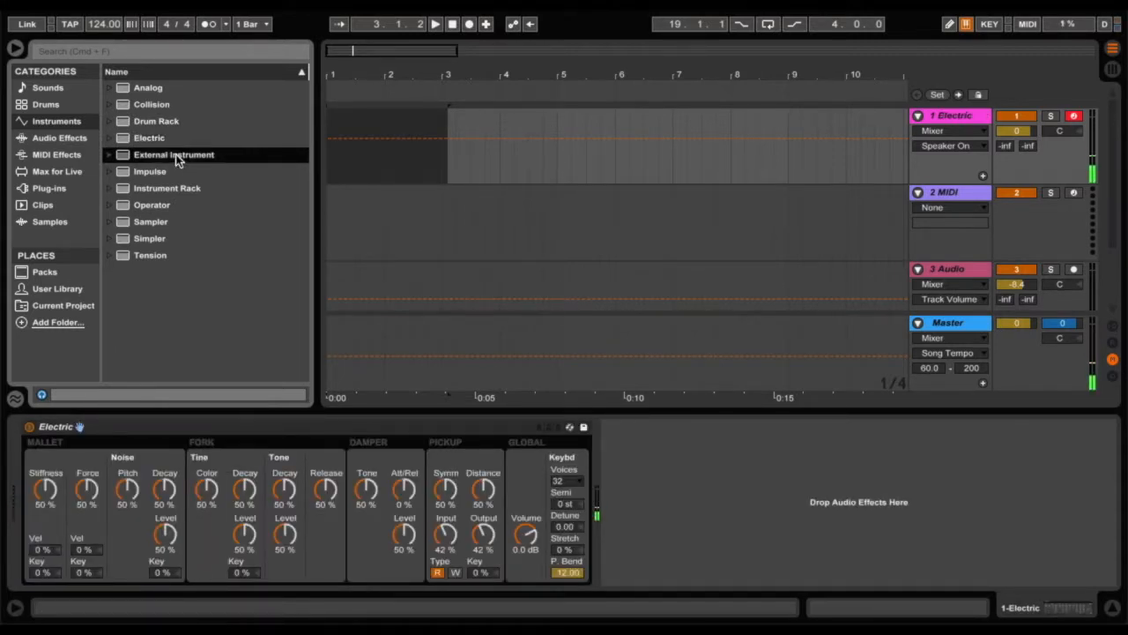
double_click(175, 156)
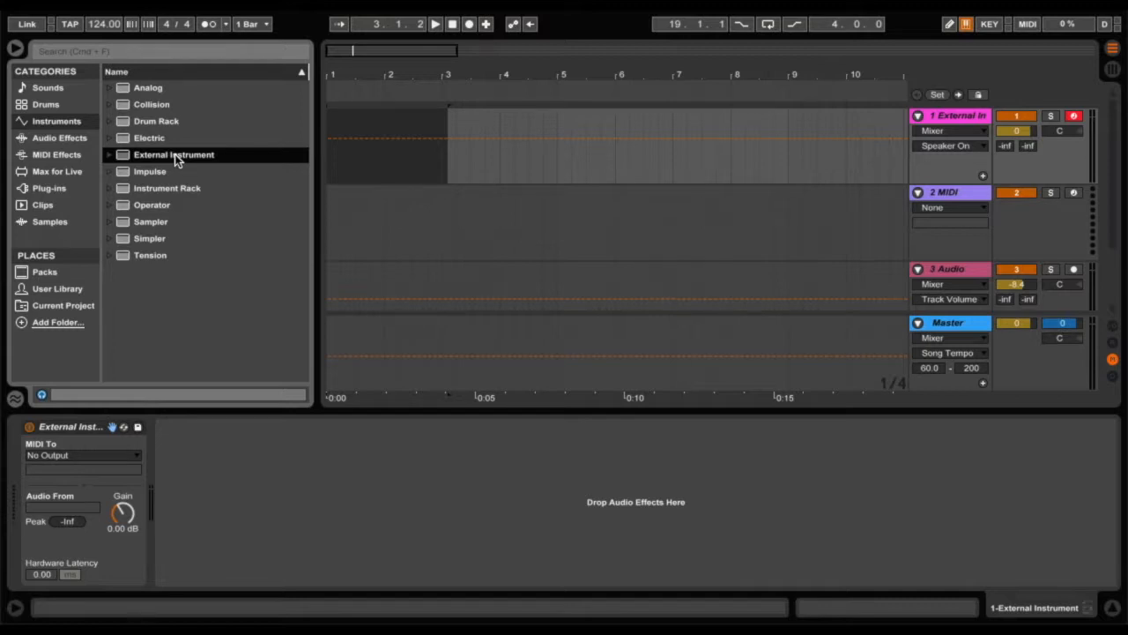
double_click(145, 172)
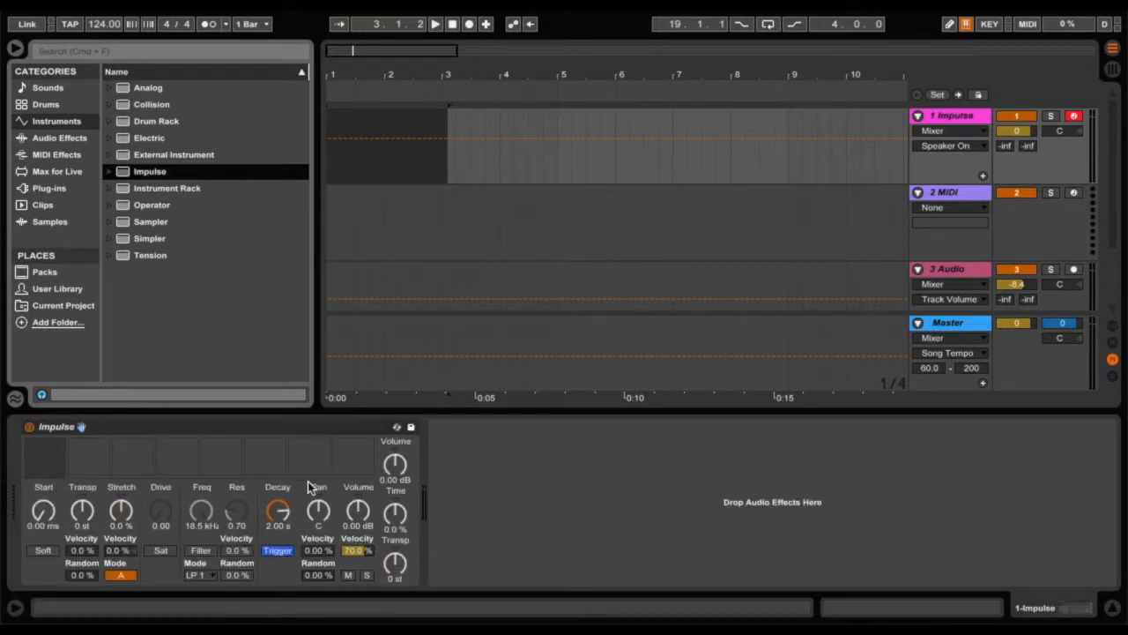
double_click(146, 190)
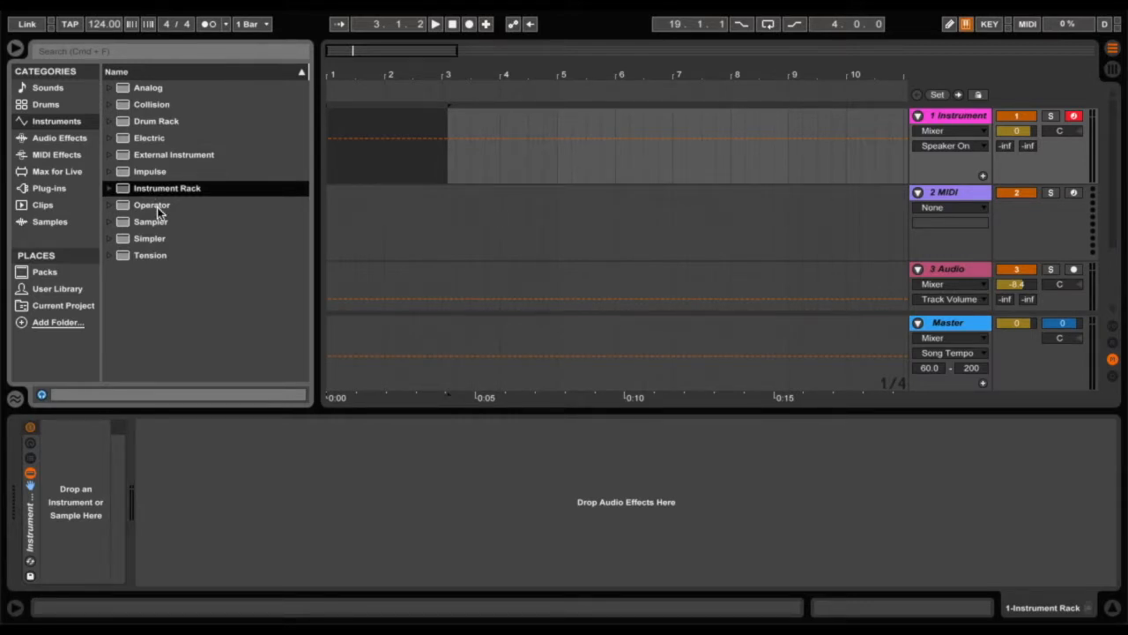
Try Operator, Sampler and Simpler one after another as the first track's instrument.
double_click(157, 208)
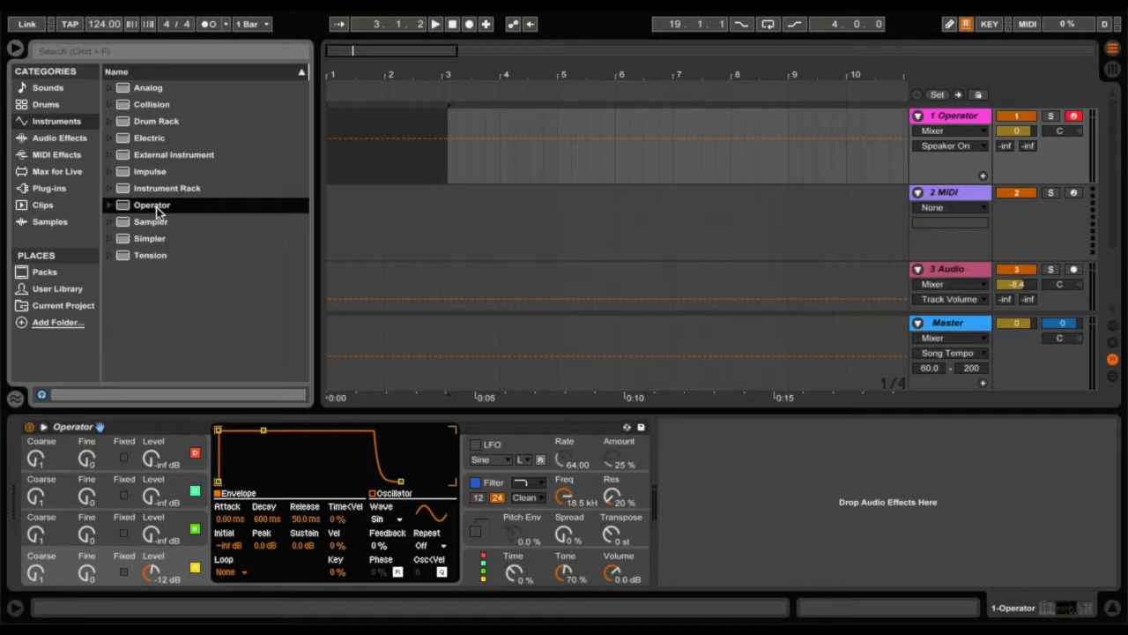
double_click(162, 222)
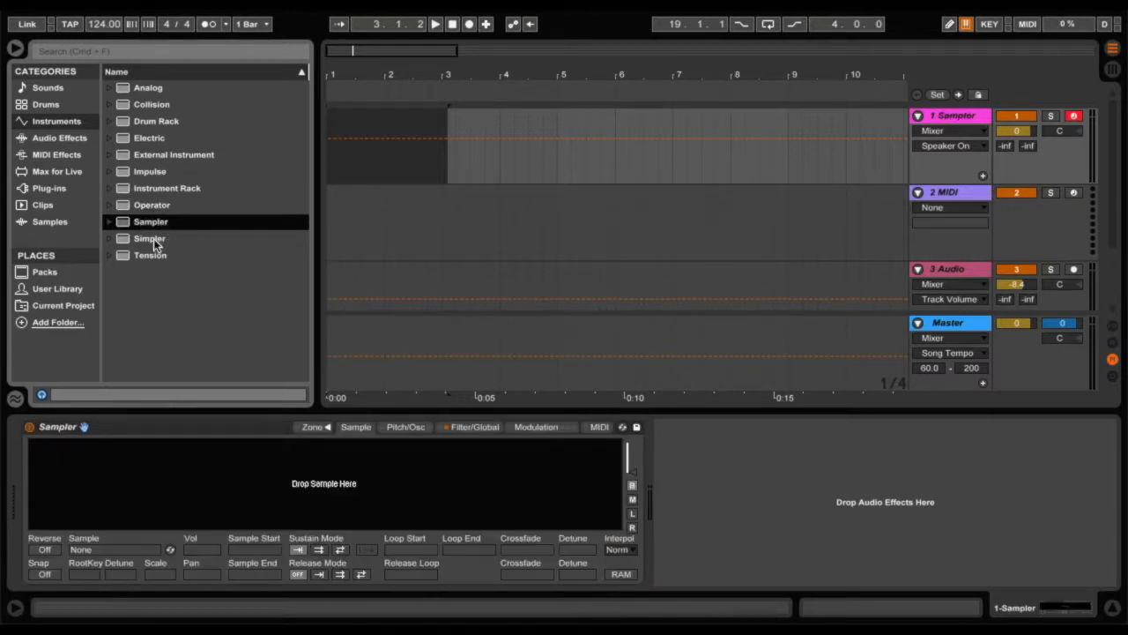
double_click(154, 242)
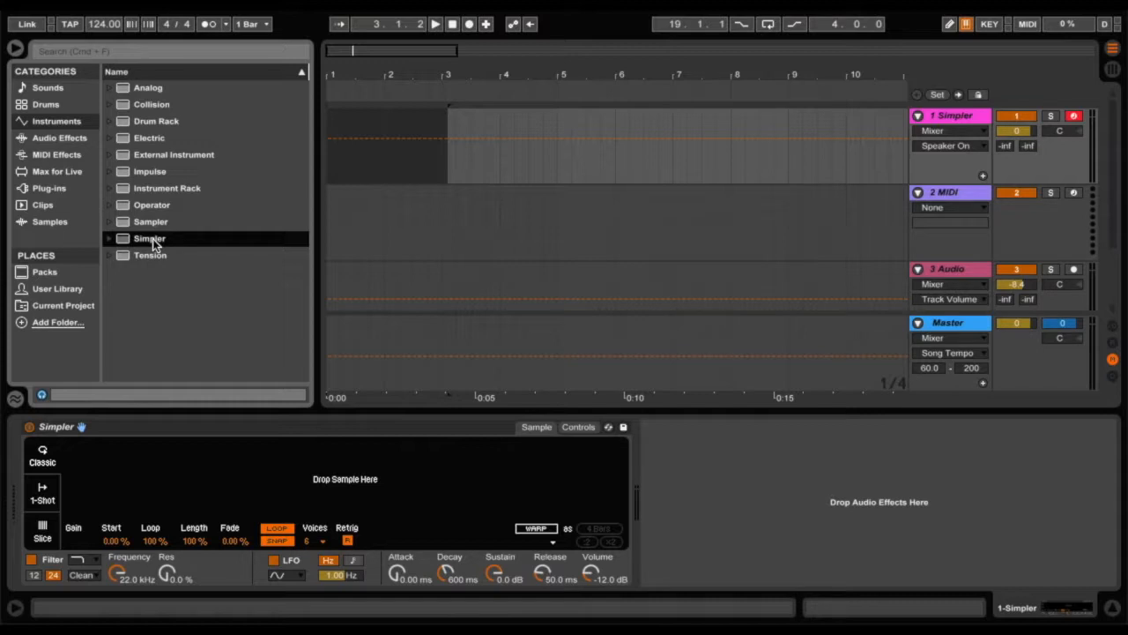
Load the Tension instrument onto the first track and add the Reverb audio effect after it.
double_click(163, 255)
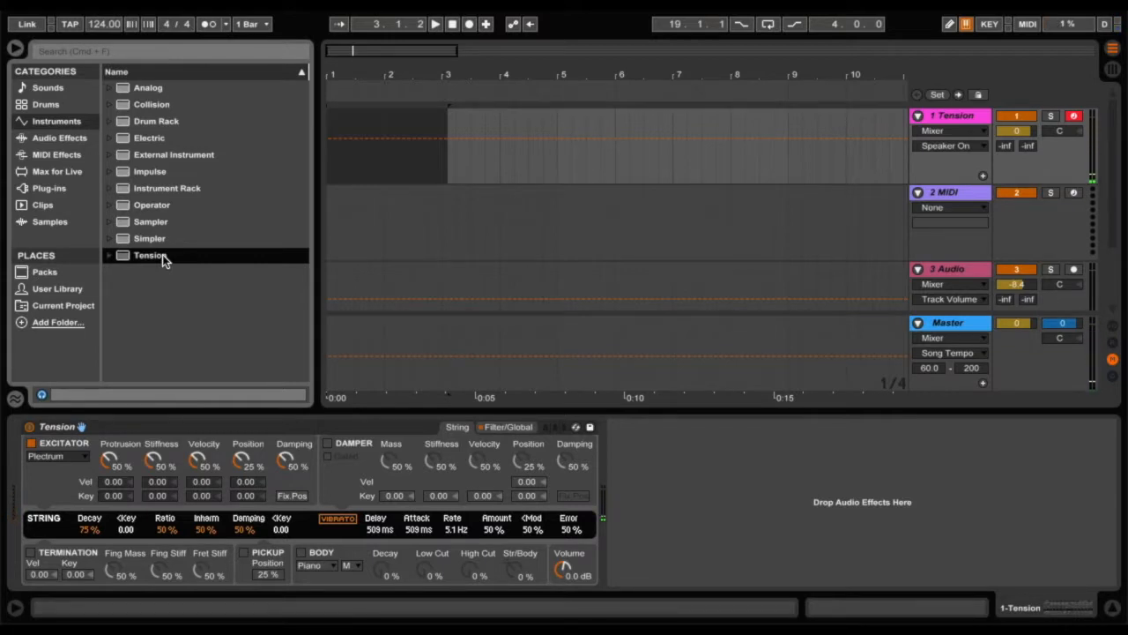
click(56, 142)
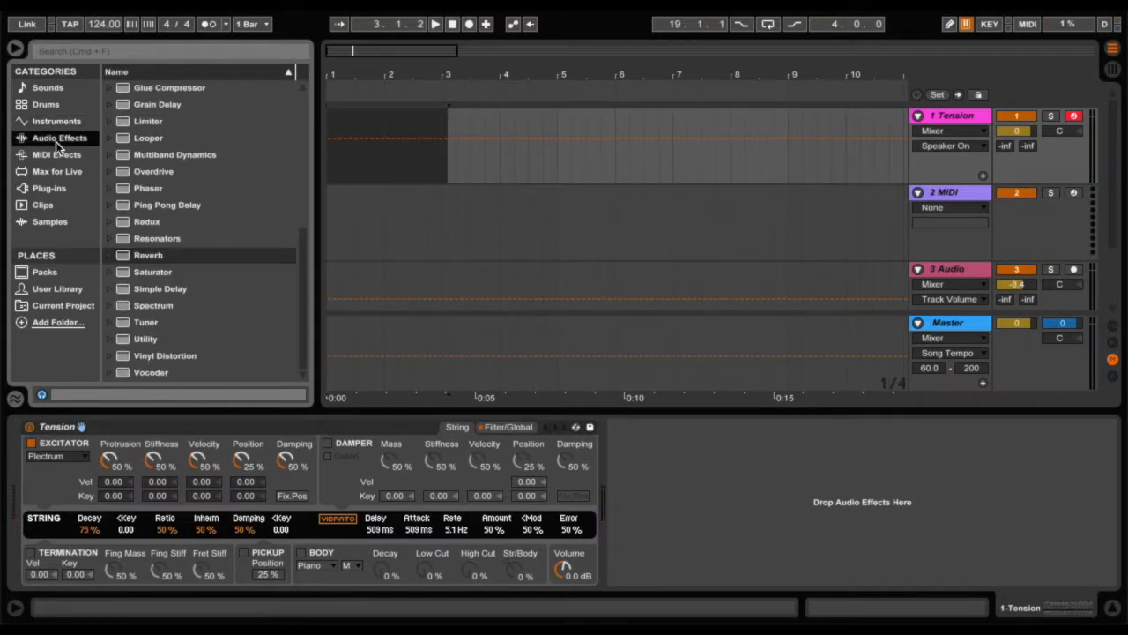
scroll(223, 143, up, 5)
scroll(223, 145, down, 5)
drag(139, 260, 705, 476)
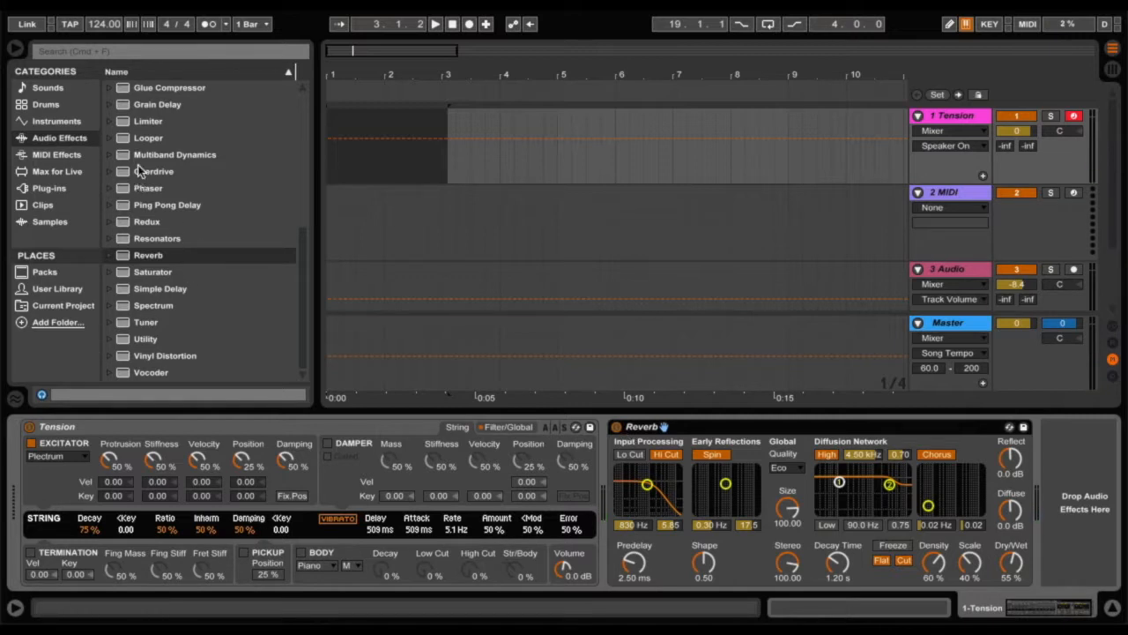
Insert the Arpeggiator MIDI effect before Tension in the first track's device chain.
click(56, 155)
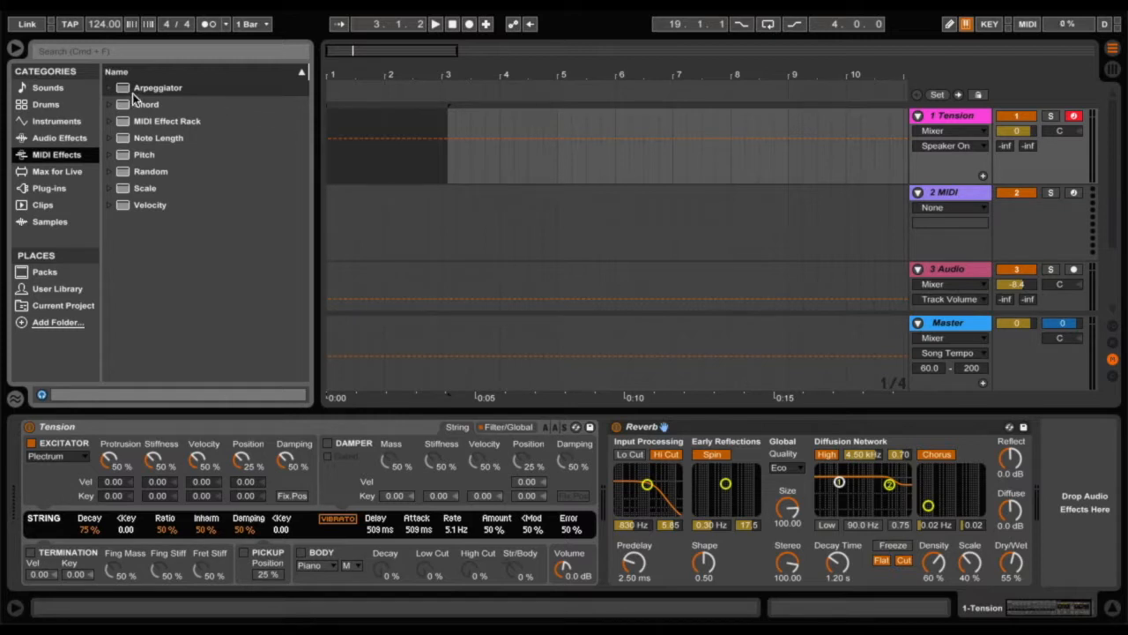
drag(135, 91, 137, 99)
drag(108, 413, 27, 478)
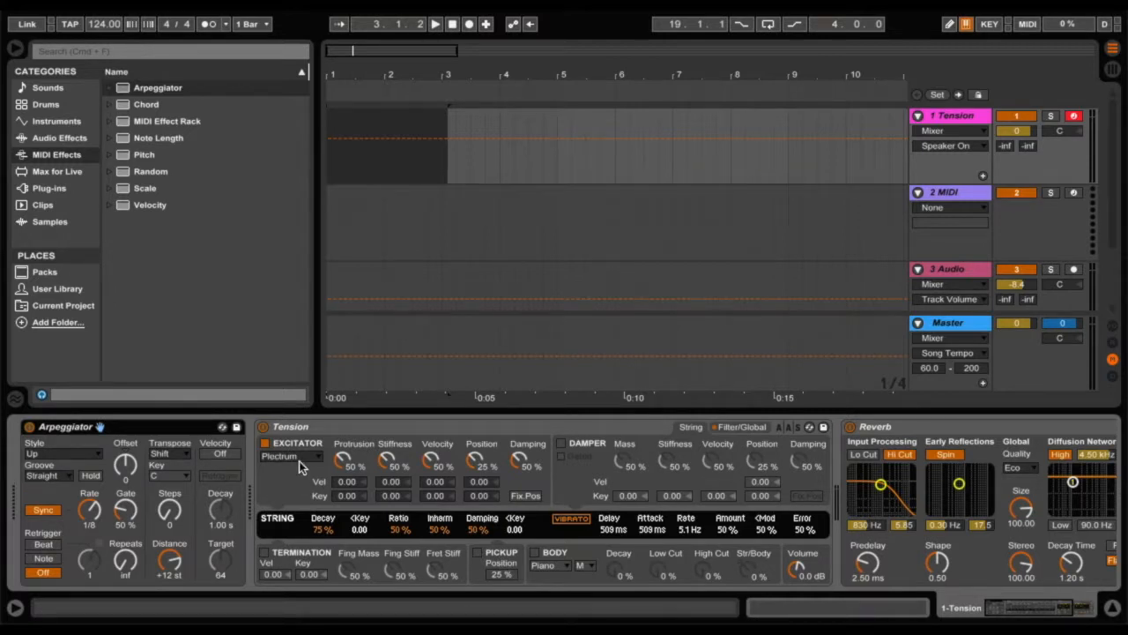
Delete the Arpeggiator from the first track's device chain.
click(133, 426)
key(Delete)
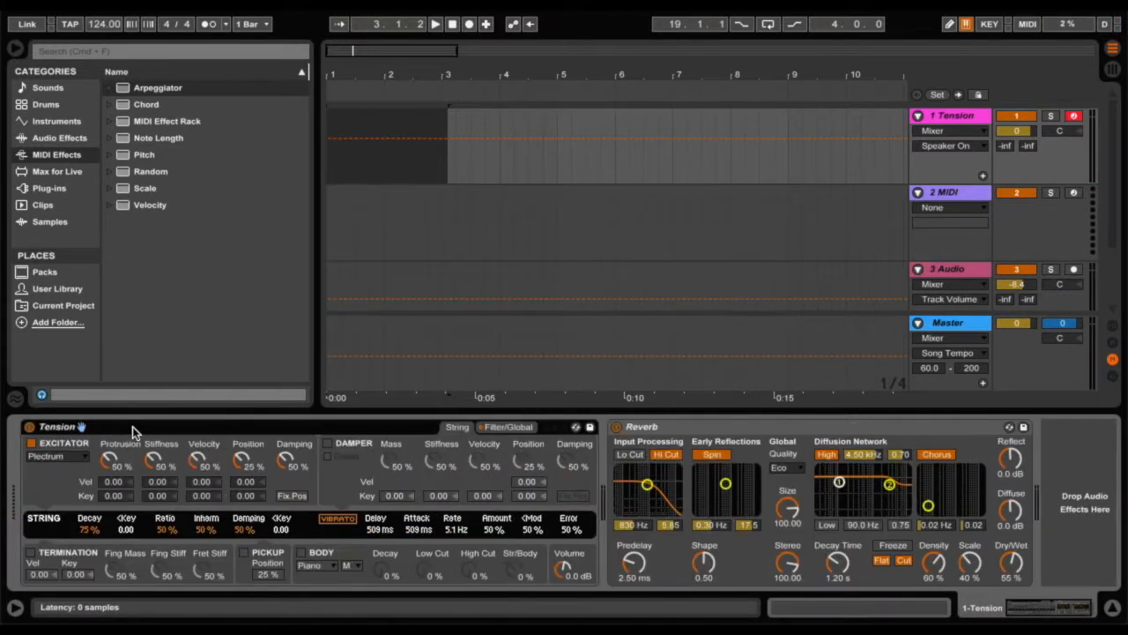
Look through the browser's Max for Live devices and the list of installed VST plug-ins.
click(69, 171)
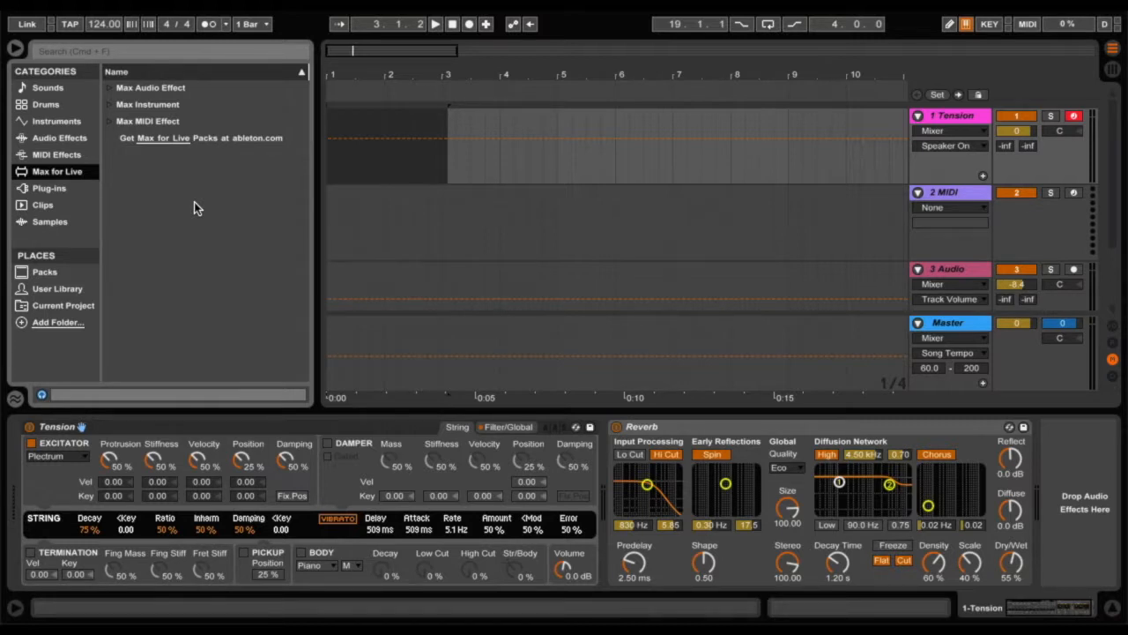
click(44, 187)
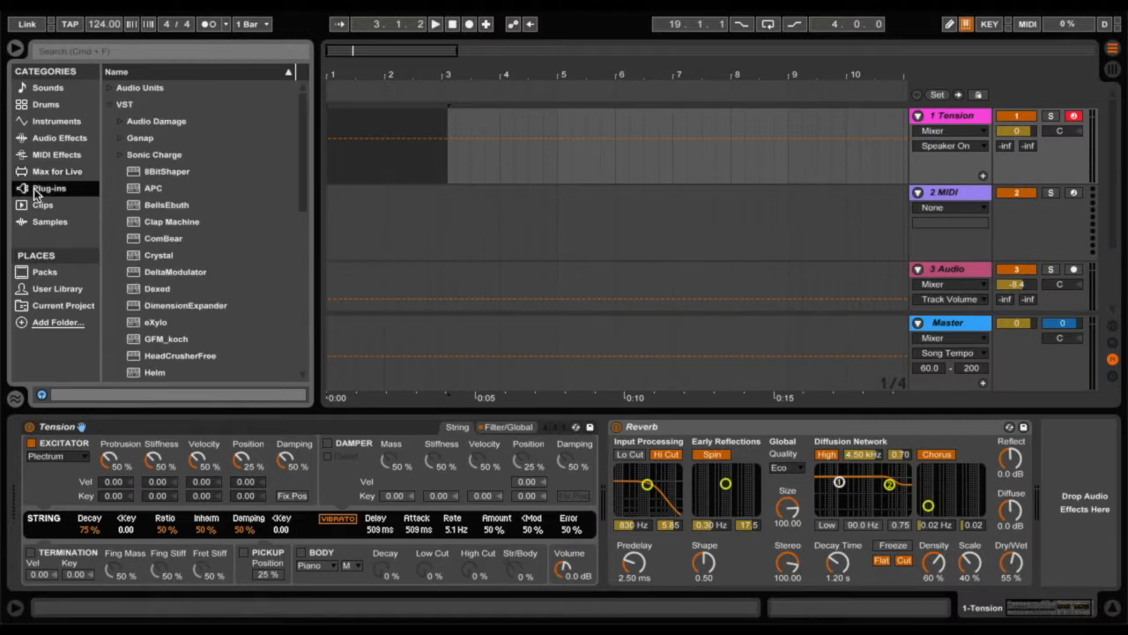
scroll(212, 155, down, 5)
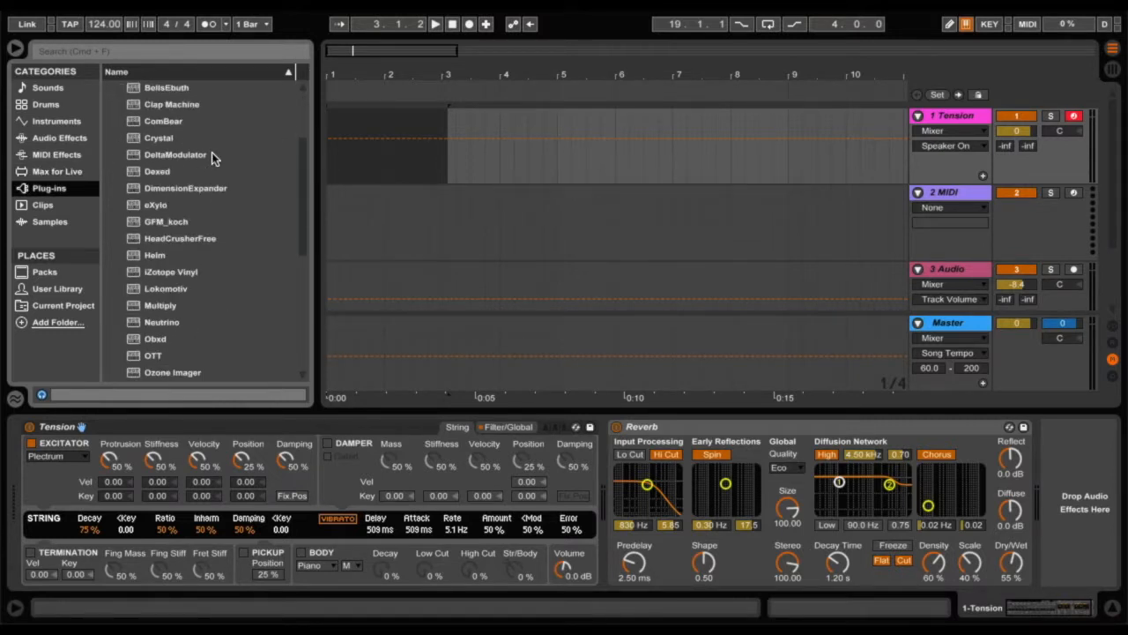
scroll(212, 154, up, 3)
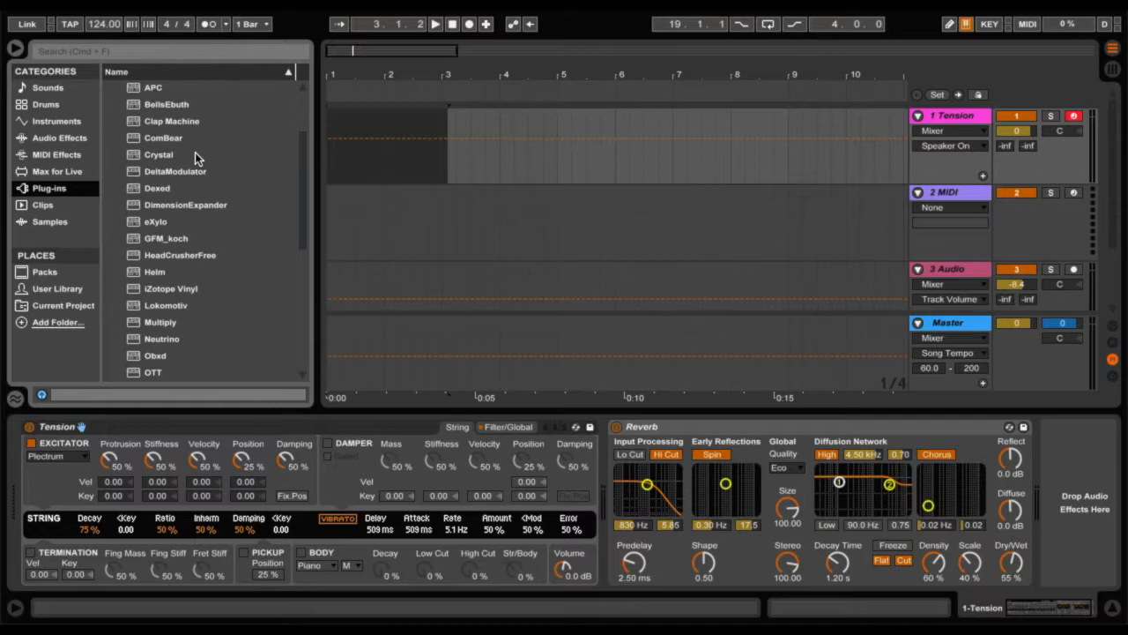
scroll(171, 186, up, 3)
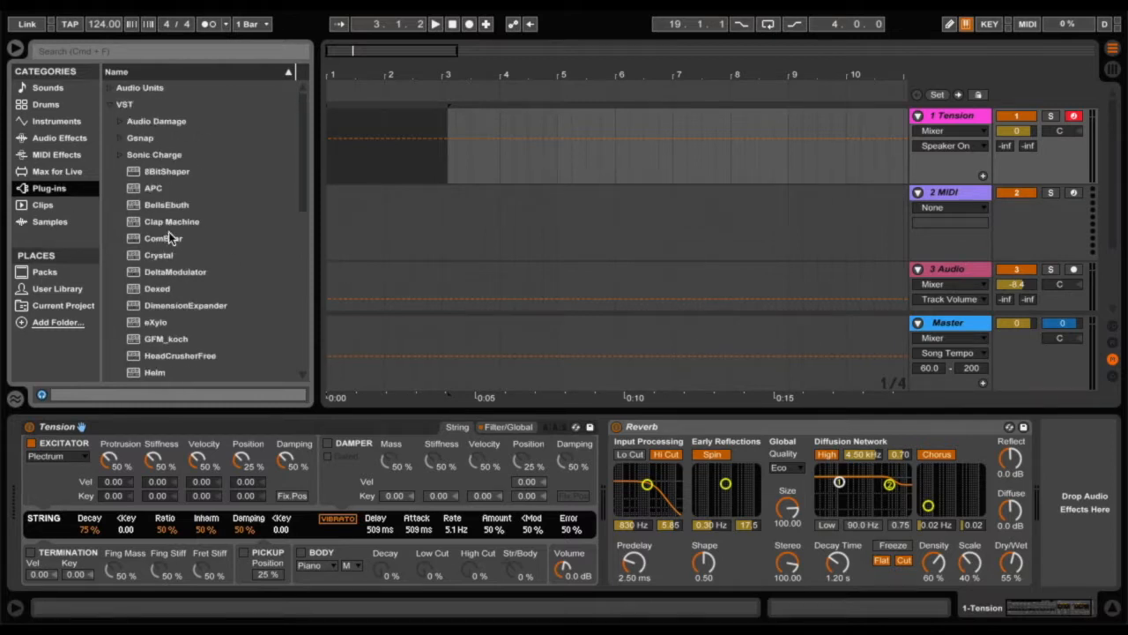
scroll(169, 233, down, 3)
scroll(169, 234, up, 3)
Look through the Clips, Samples and Packs listings in the browser.
click(43, 205)
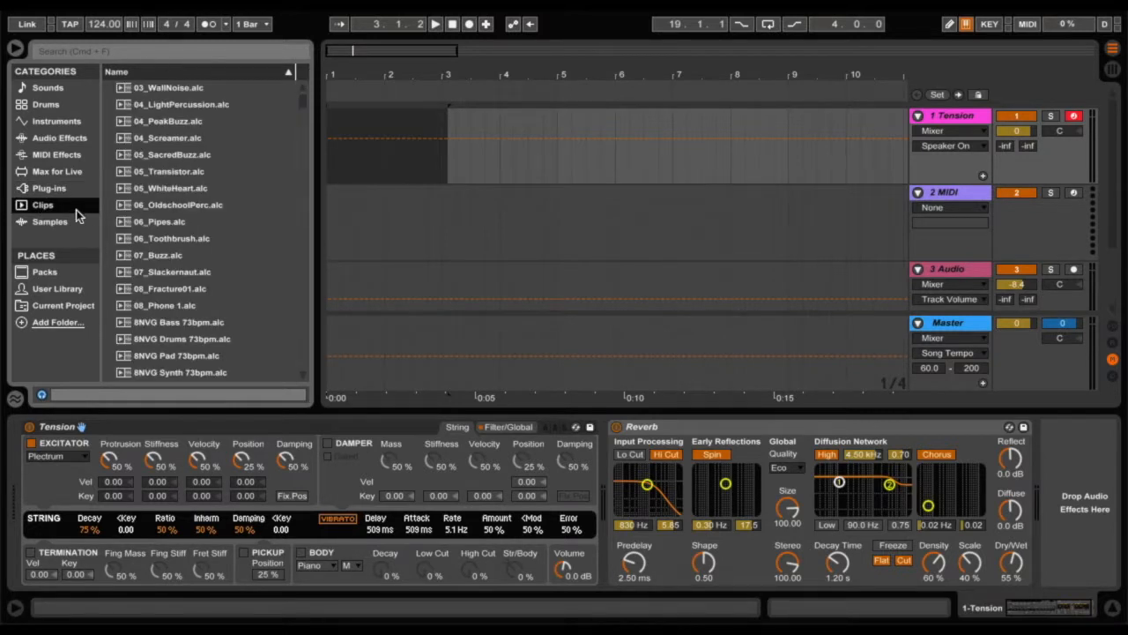
click(61, 222)
scroll(177, 325, down, 2)
scroll(177, 325, up, 2)
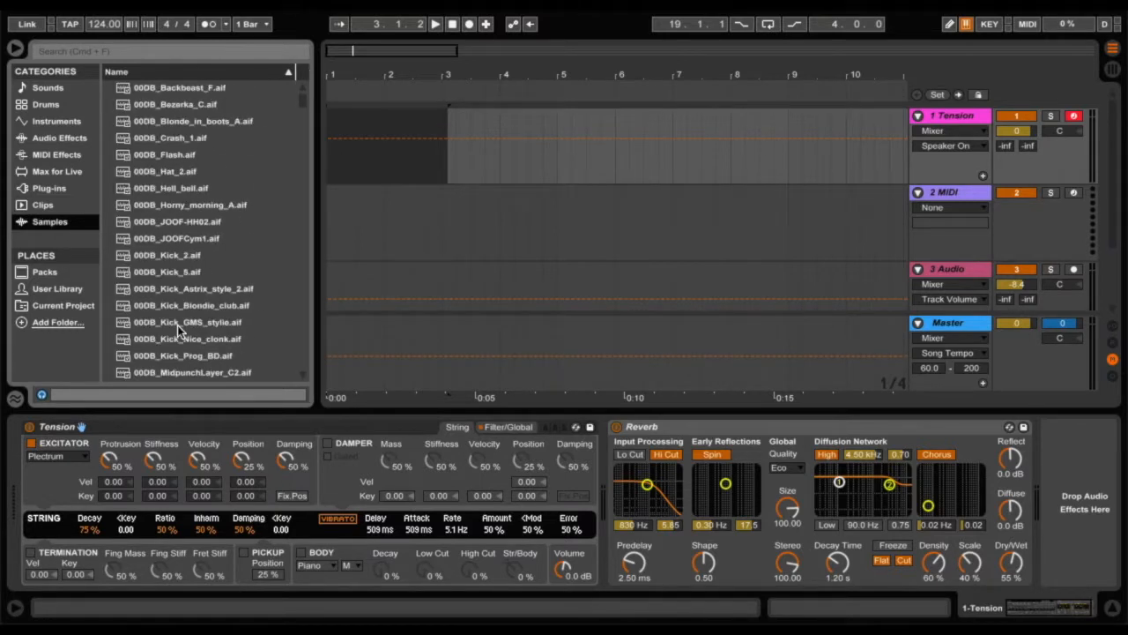
click(26, 275)
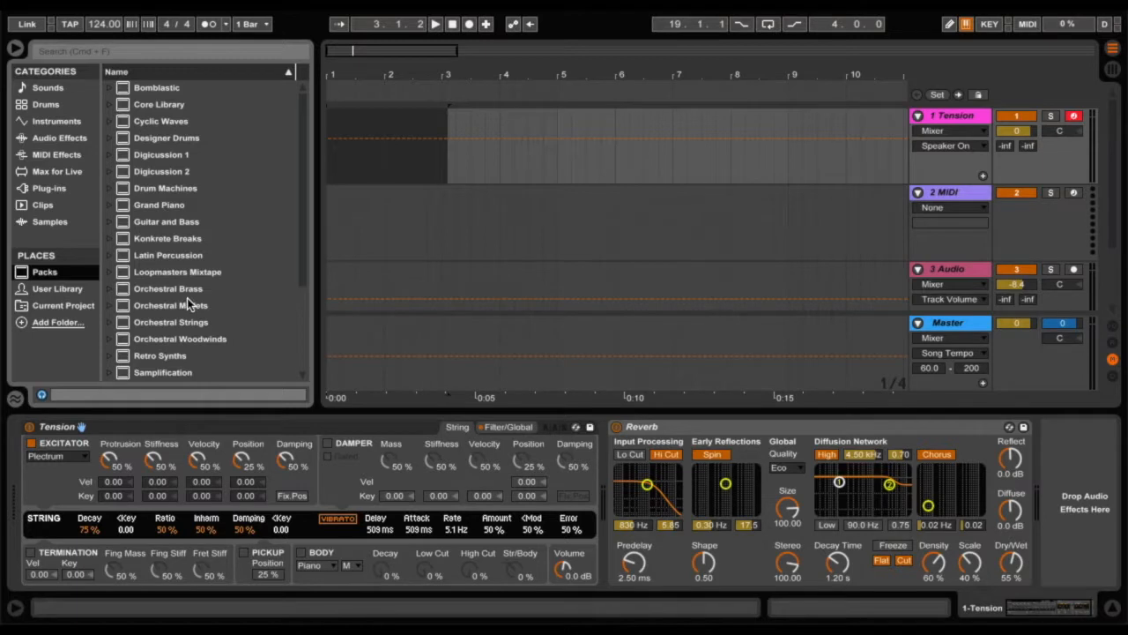
scroll(187, 300, down, 3)
scroll(187, 300, up, 3)
Collapse the Cymatics Kicks Collection folder in the User Library, look over the other Cymatics sample folders, and view the Current Project contents.
click(73, 293)
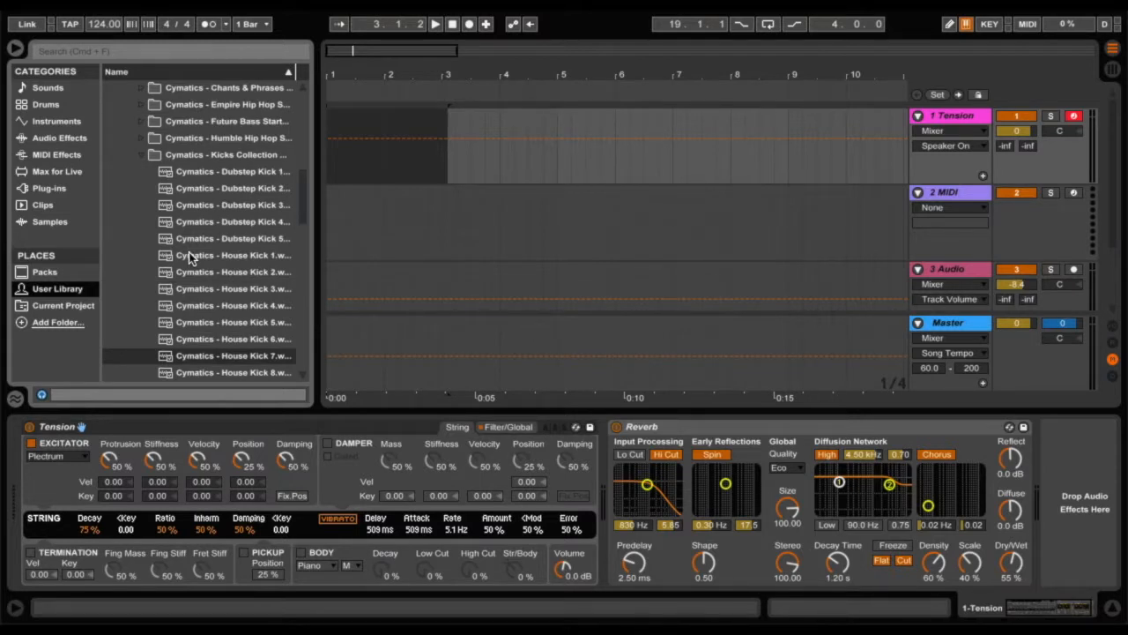
click(140, 155)
scroll(176, 183, up, 5)
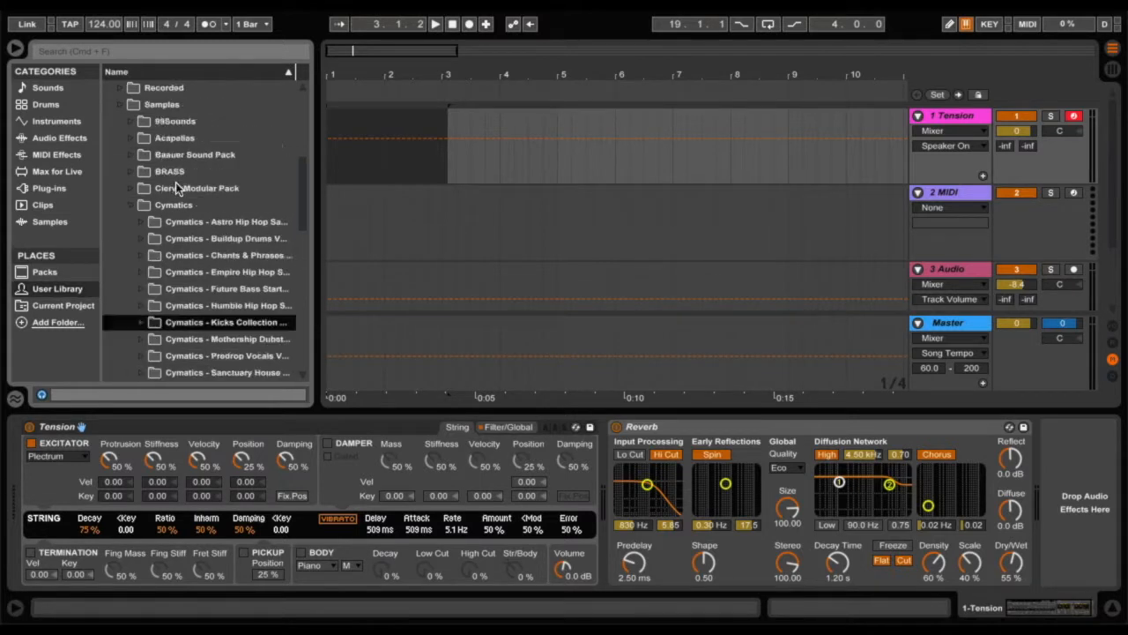
scroll(175, 182, down, 5)
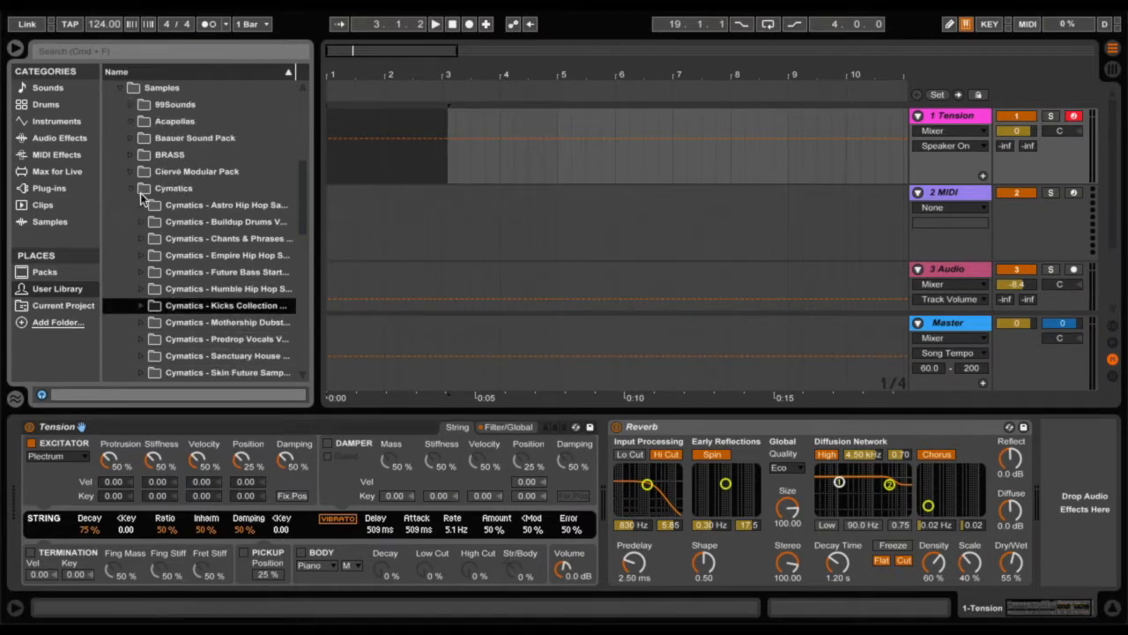
click(140, 190)
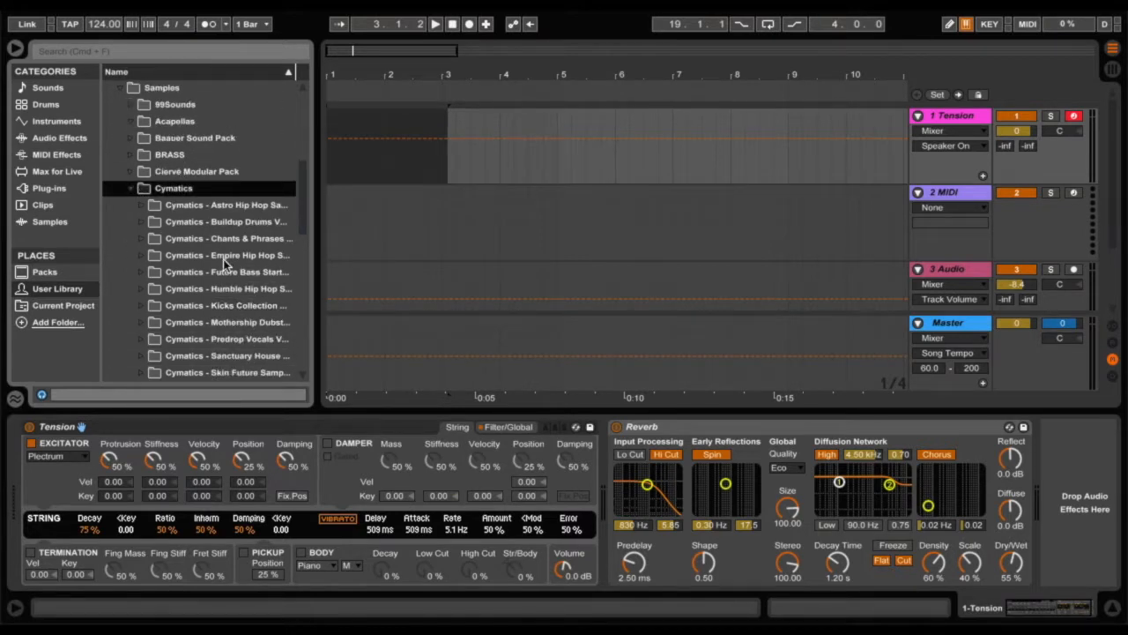
scroll(223, 261, down, 5)
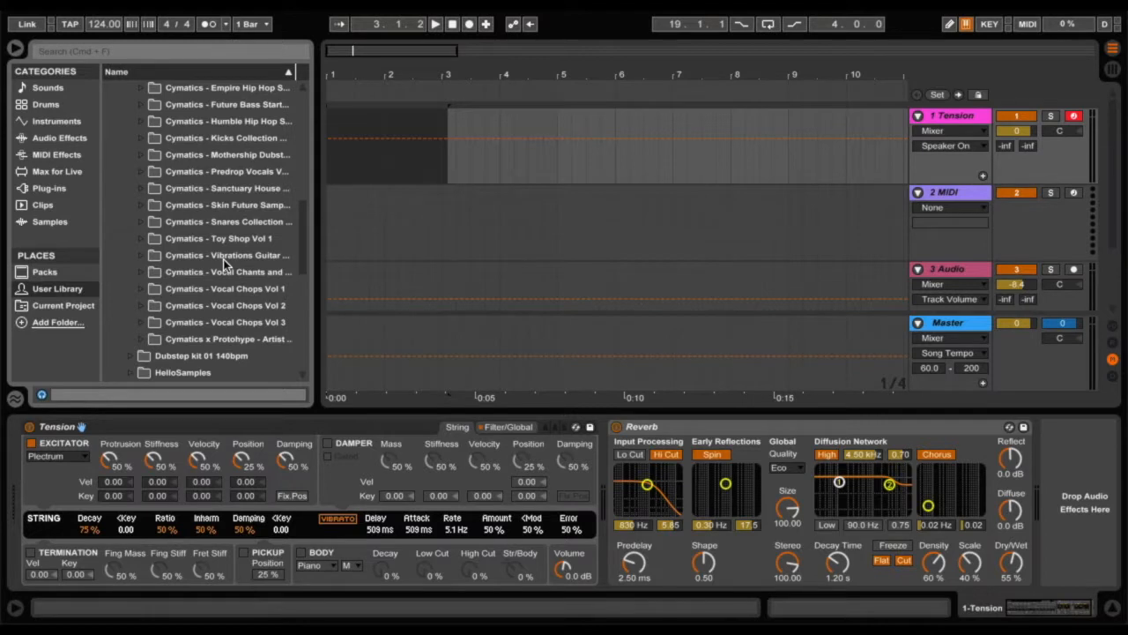
scroll(223, 259, up, 2)
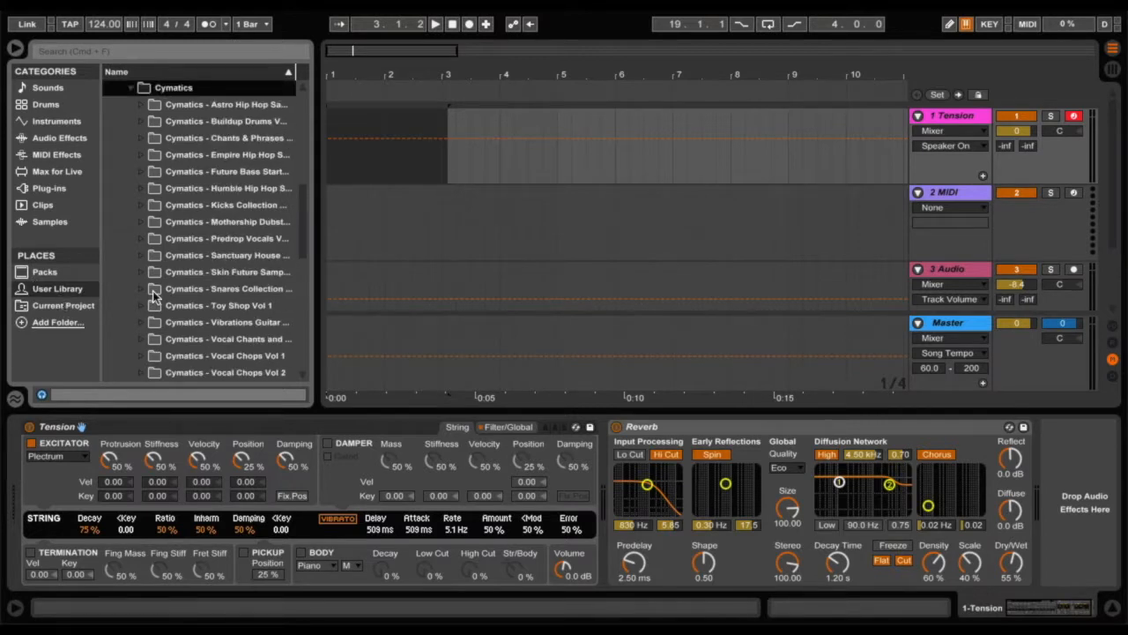
click(75, 306)
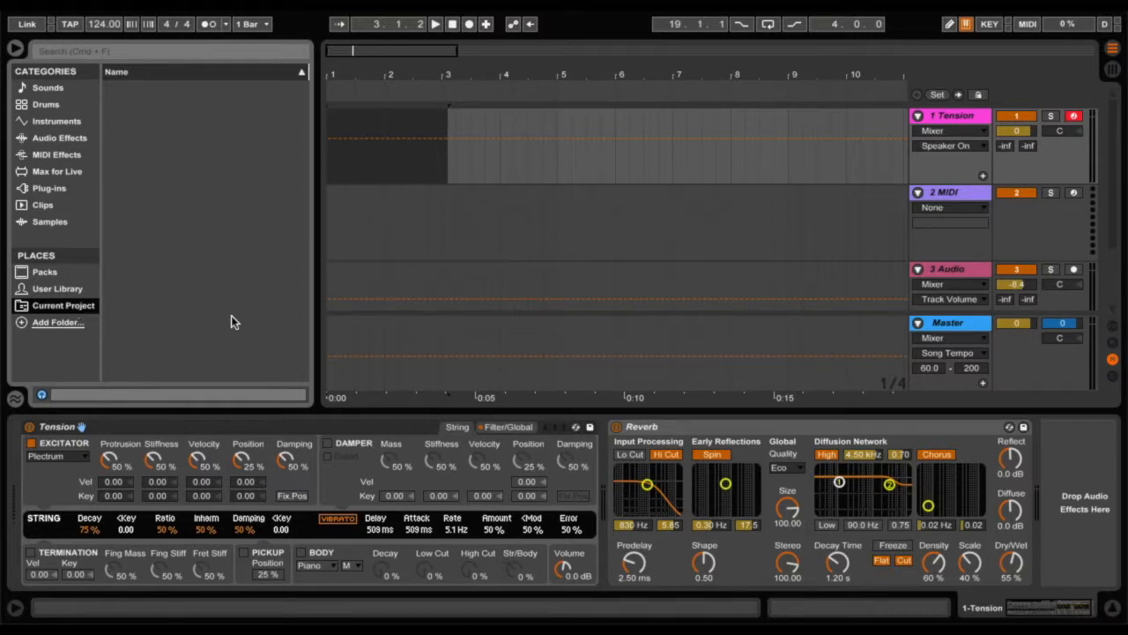
Place the insert marker at bar 2 on the first track and replace its Tension instrument with Operator.
click(394, 168)
click(389, 167)
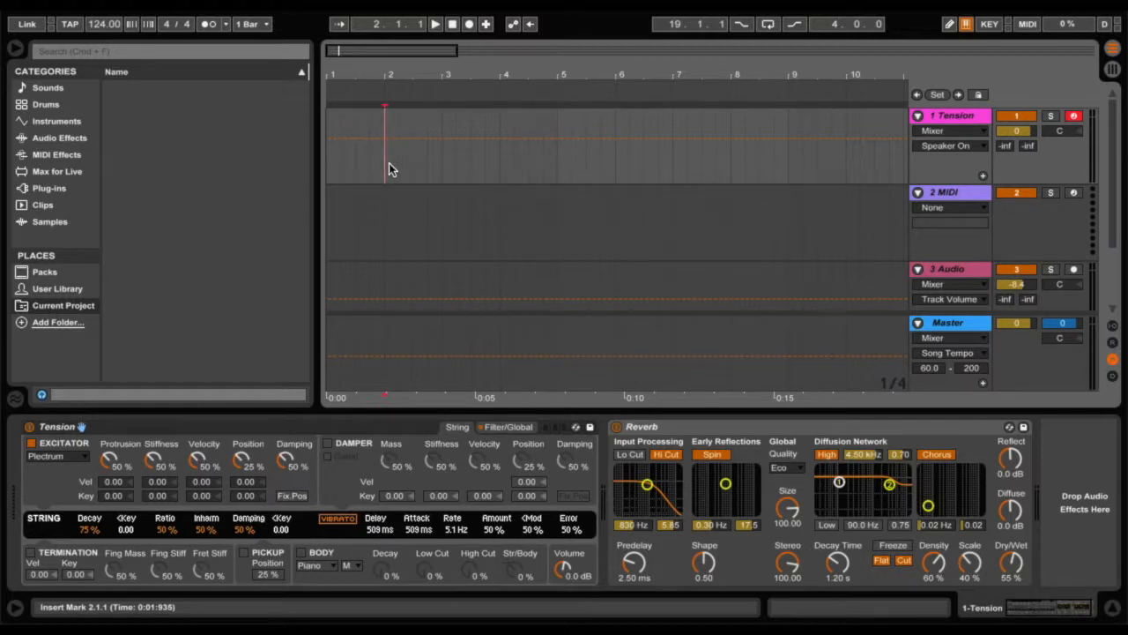
click(59, 123)
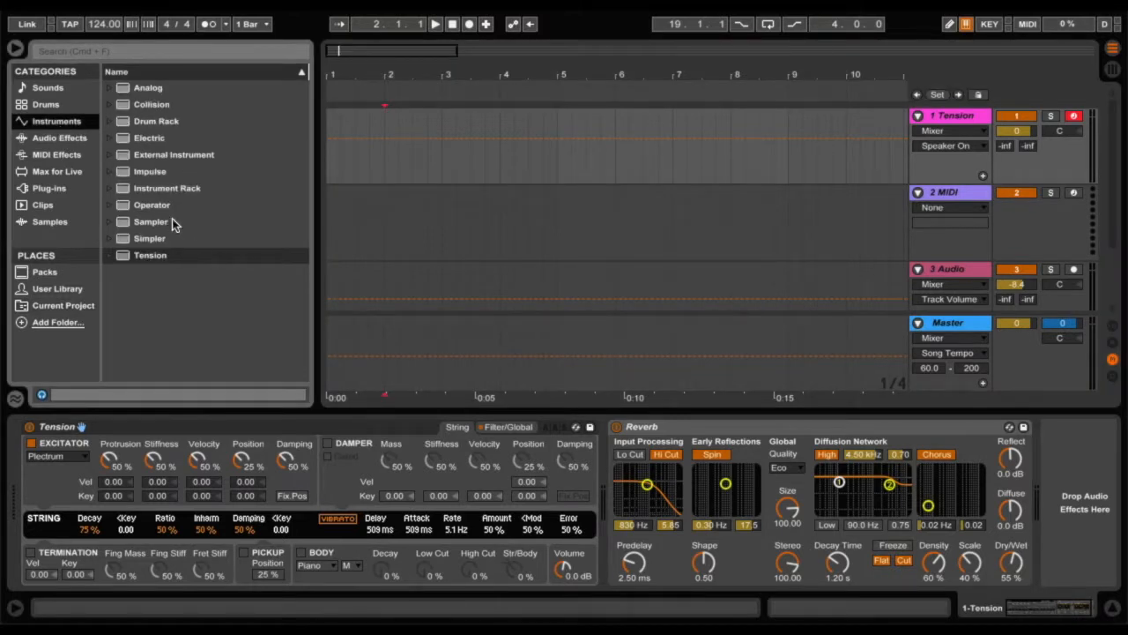
double_click(140, 208)
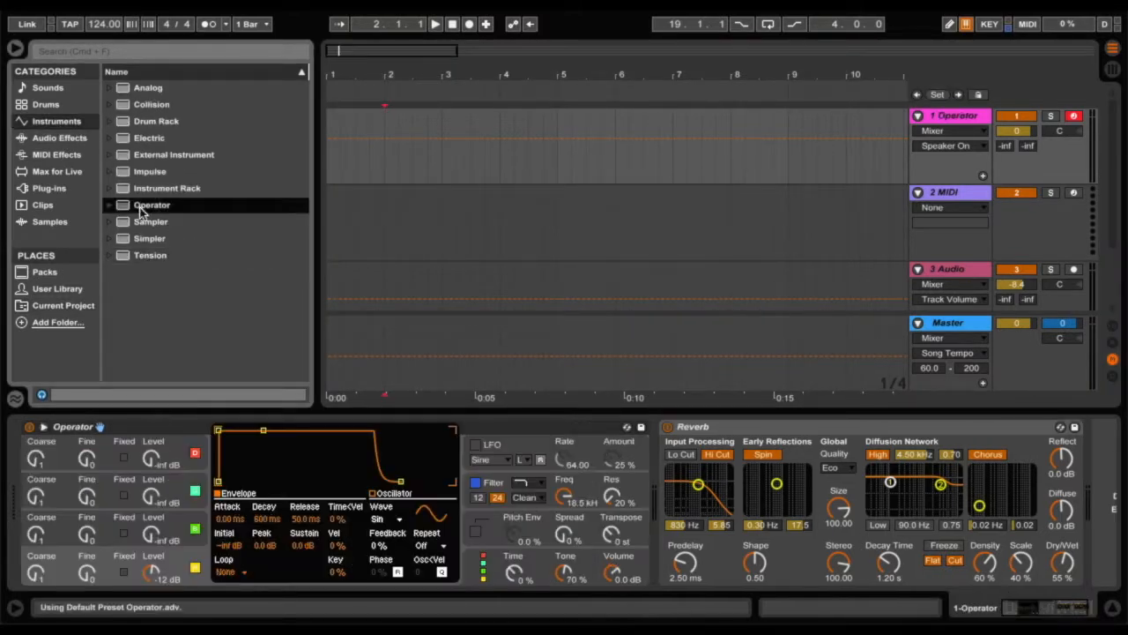
click(932, 128)
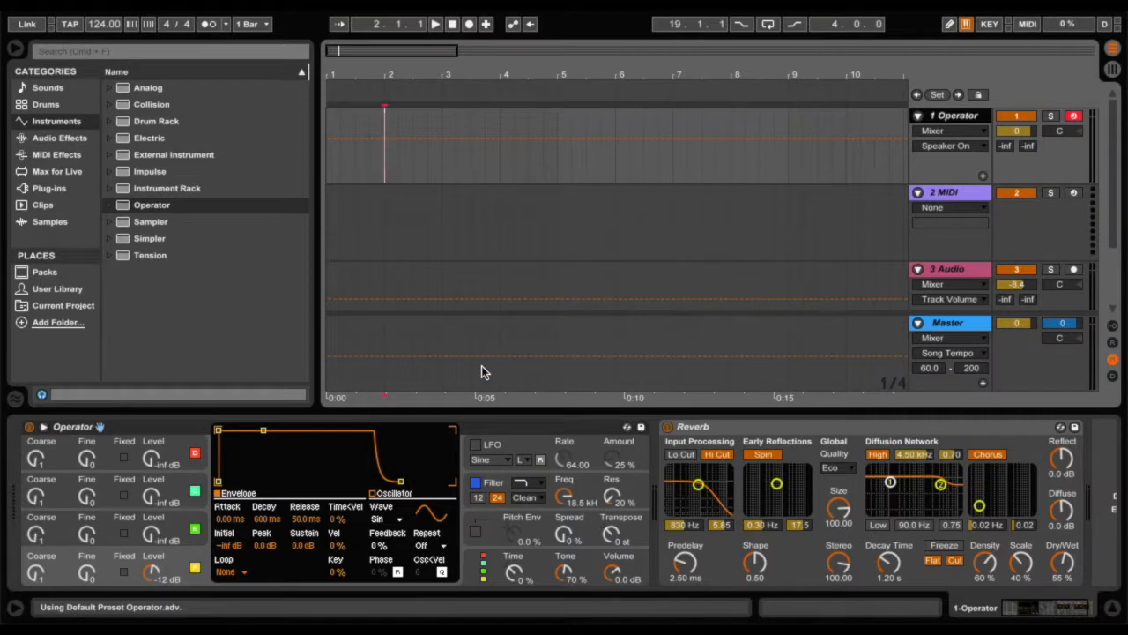
Lower Operator's filter frequency to 30 Hz and create a rising Filter Freq automation ramp across bar 1 of the first track.
click(582, 493)
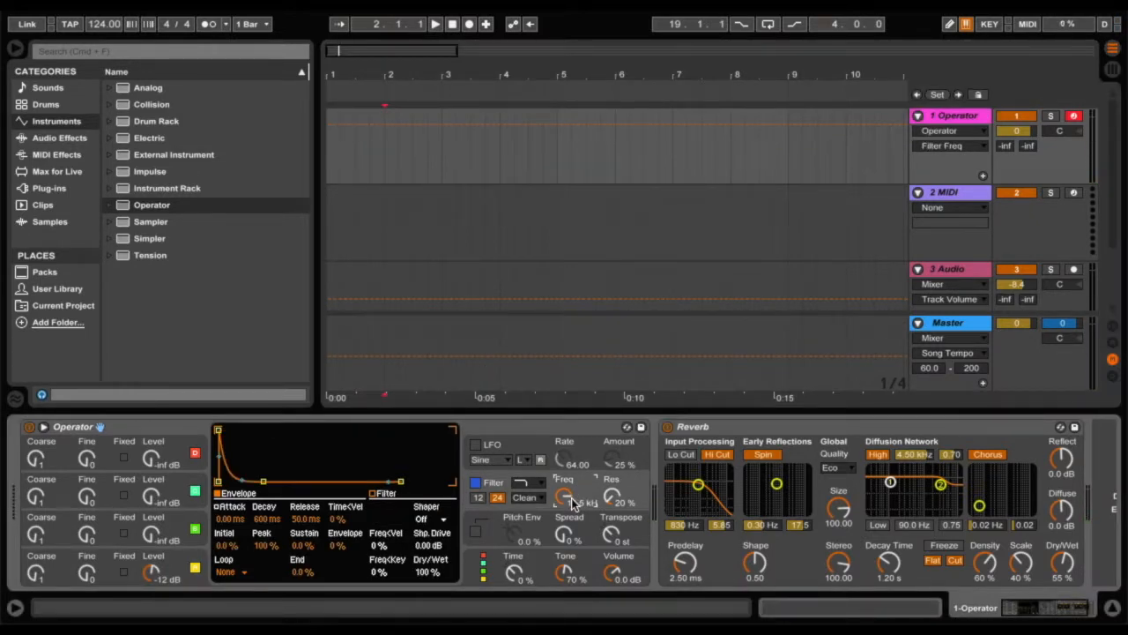
drag(569, 501, 568, 564)
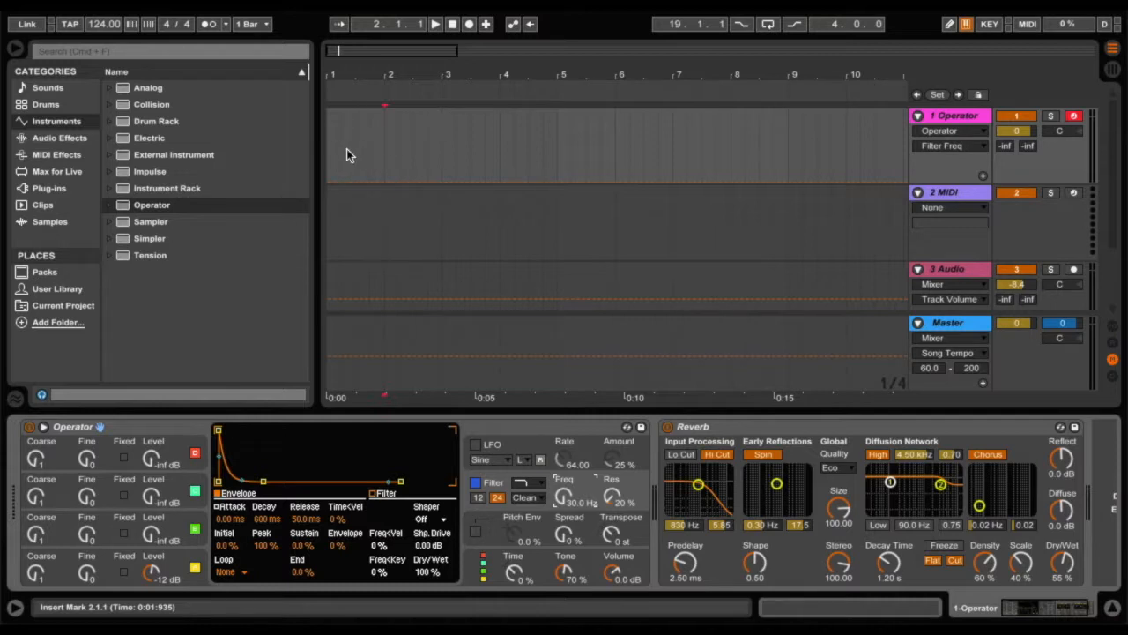
key(b)
mouse_move(335, 169)
mouse_down()
mouse_move(348, 93)
mouse_move(384, 77)
mouse_move(385, 117)
mouse_up()
key(b)
click(328, 125)
click(333, 130)
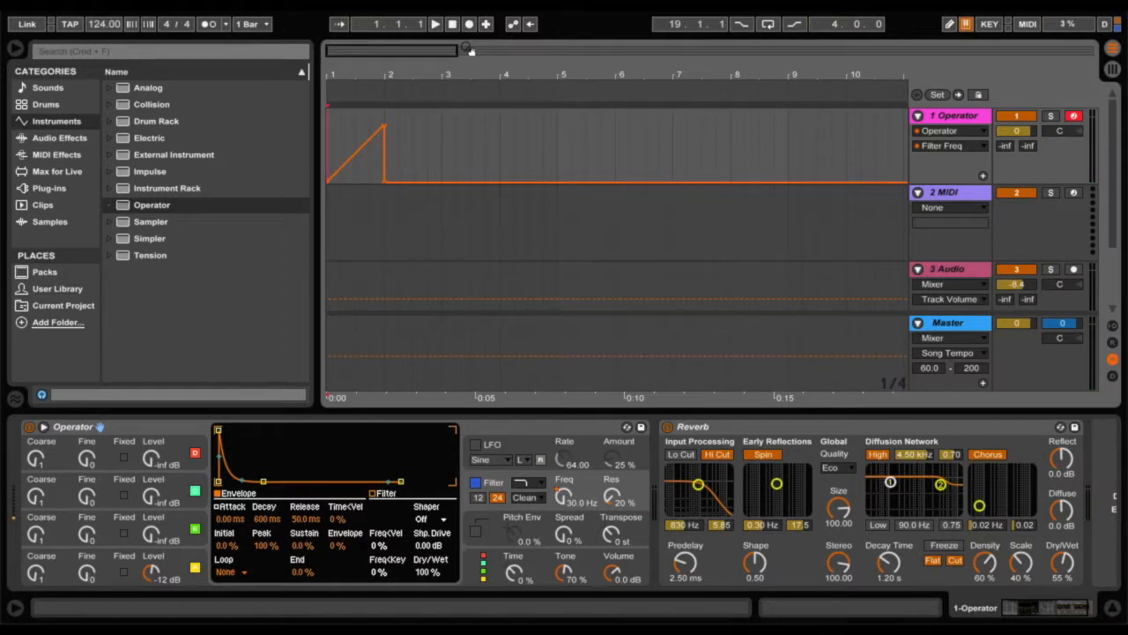
Play the filter ramp from bar 1 and remove the low automation point at bar 2 so the frequency stays high.
key(space)
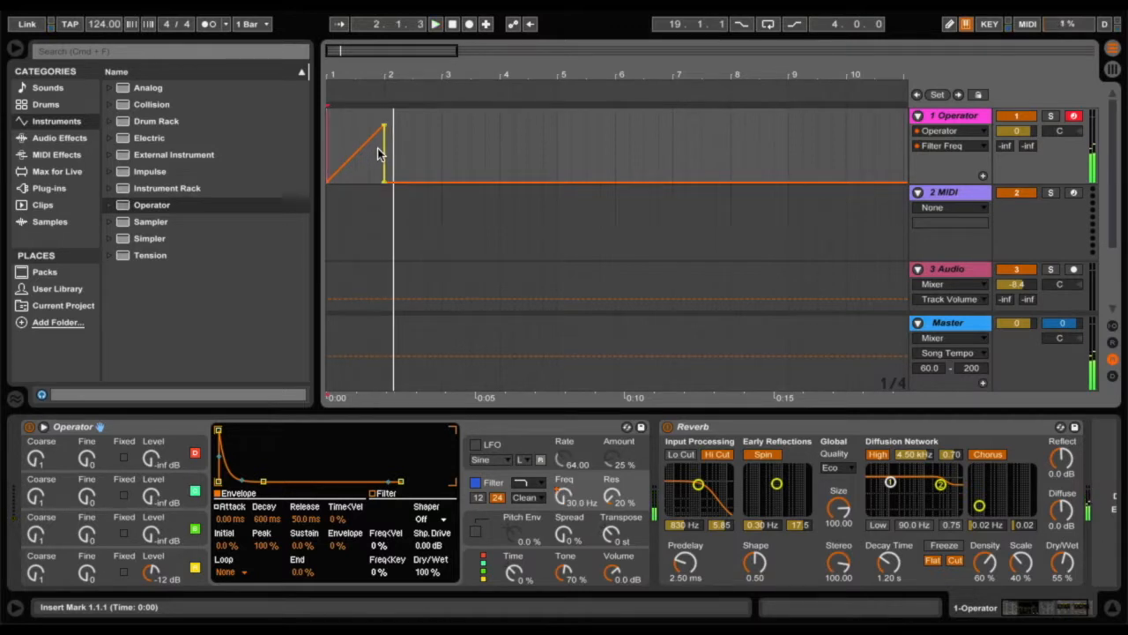
drag(385, 184, 391, 185)
click(391, 184)
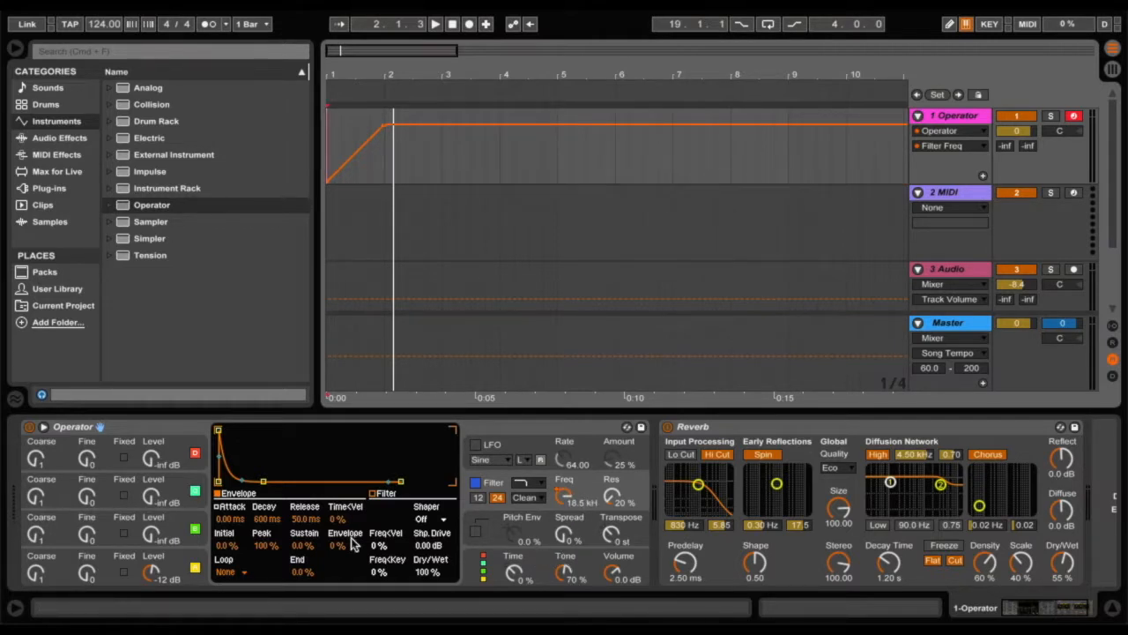
Look over the Operator and Reverb device chain, and browse the Instruments and Audio Effects lists.
scroll(950, 548, right, 3)
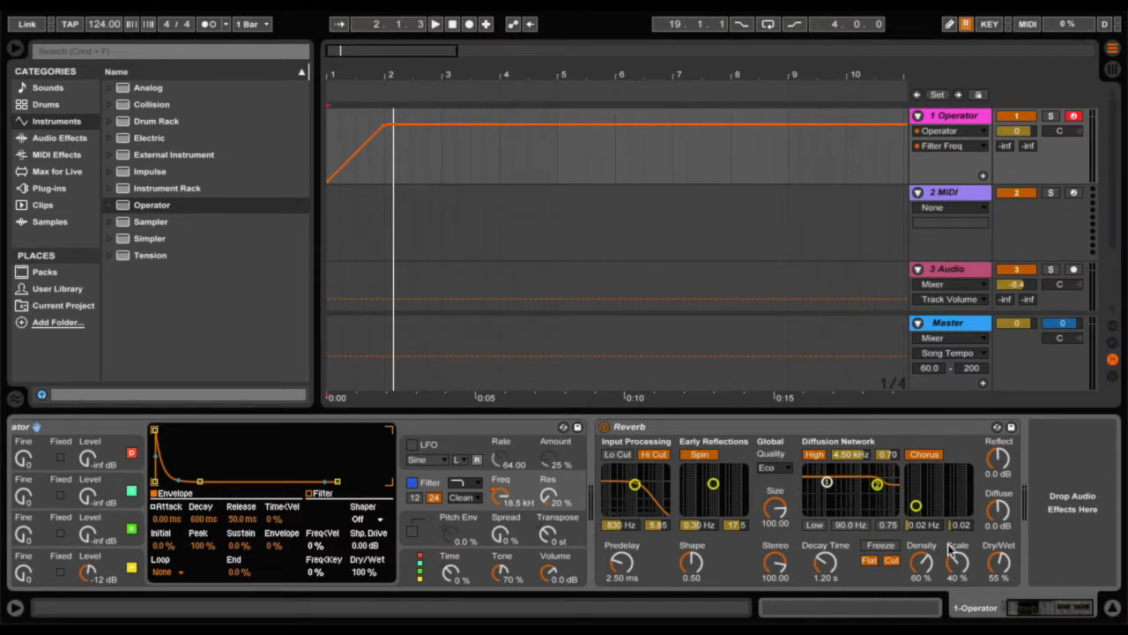
click(146, 221)
click(147, 208)
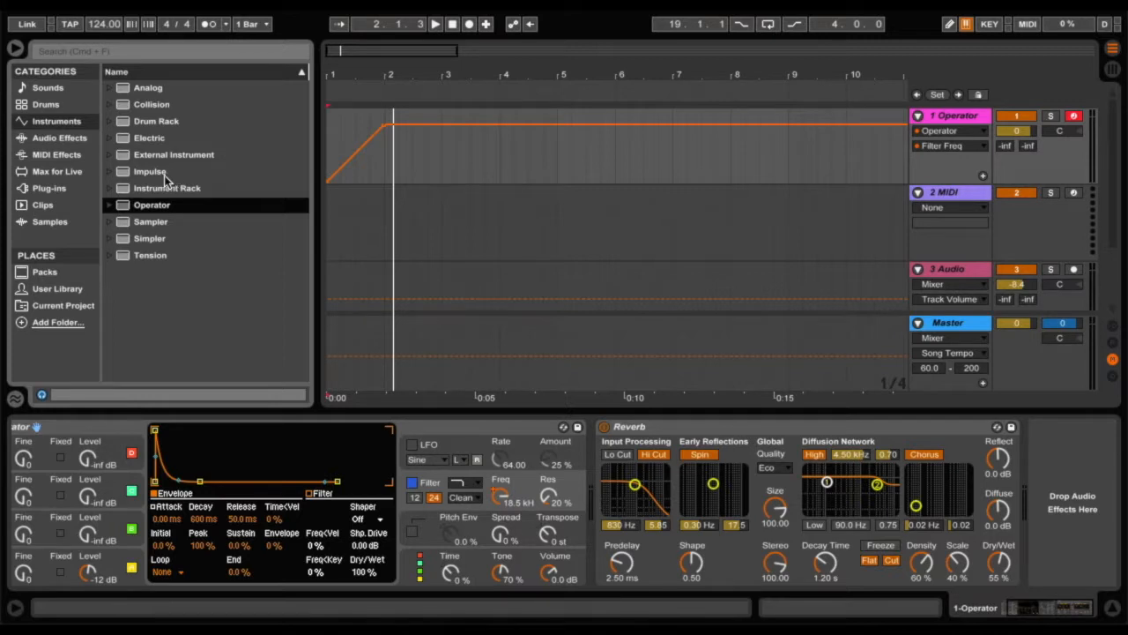
click(53, 141)
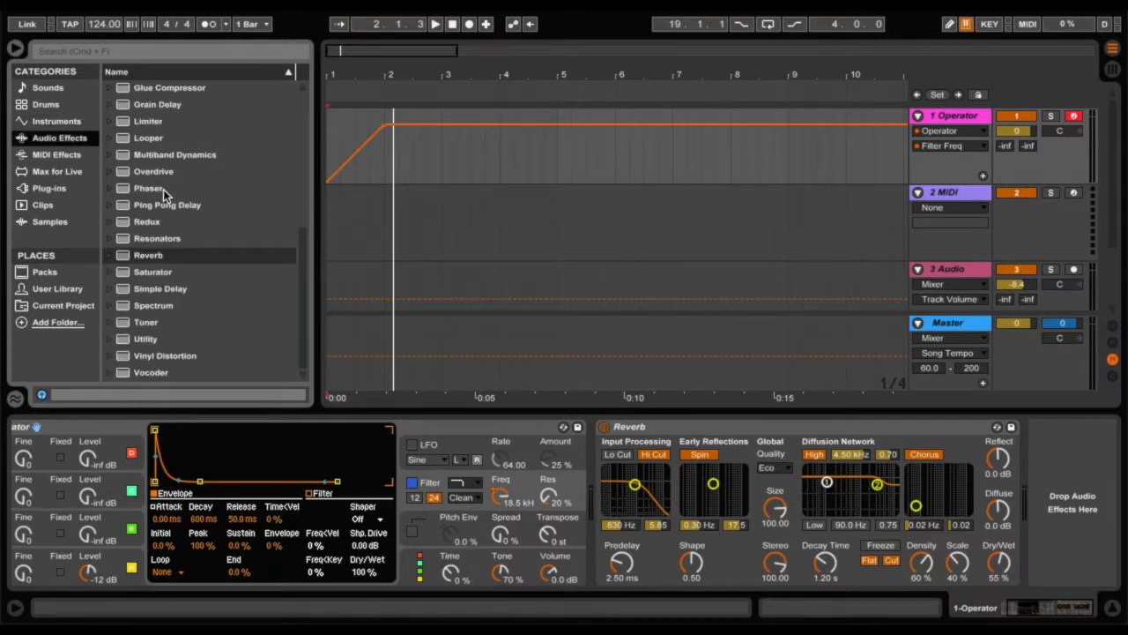
scroll(163, 189, up, 5)
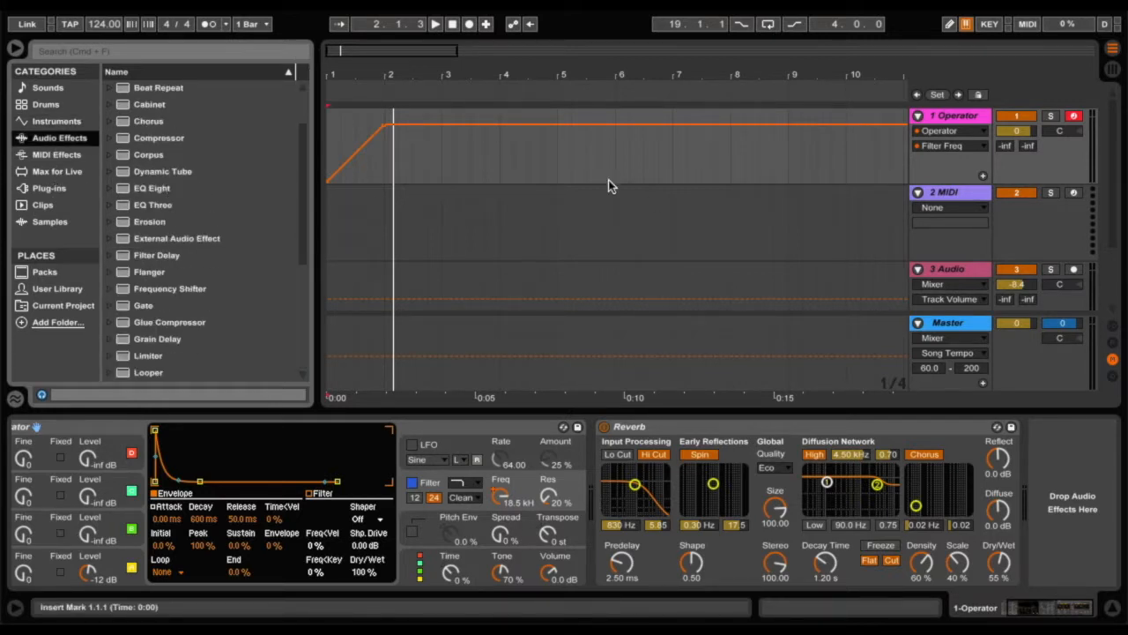
Add a new audio track below the third track.
key(super+t)
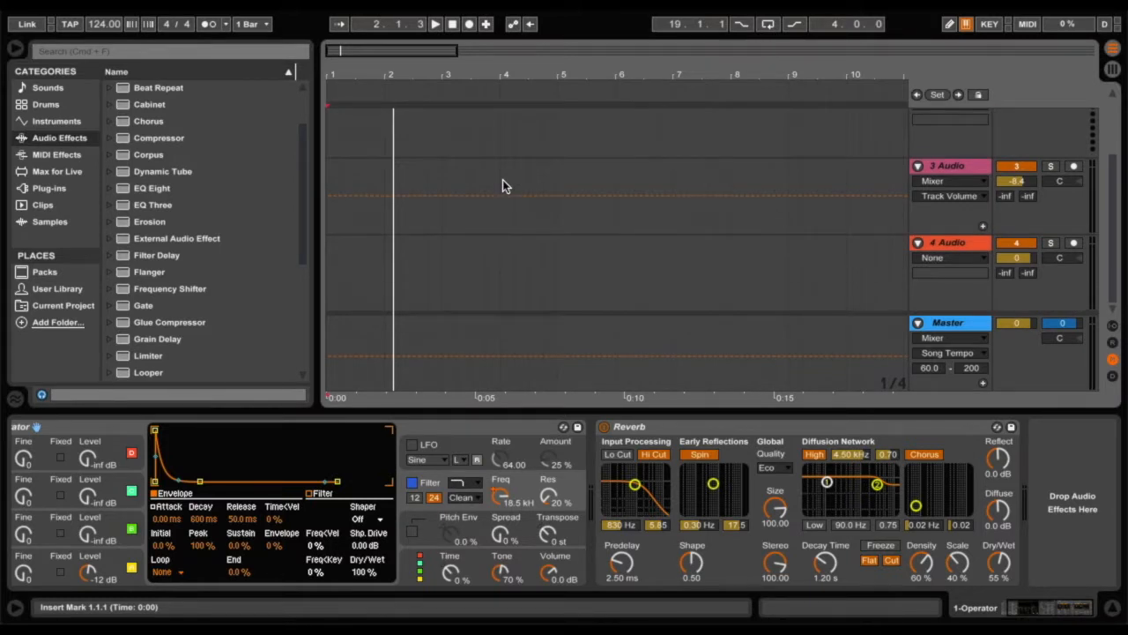